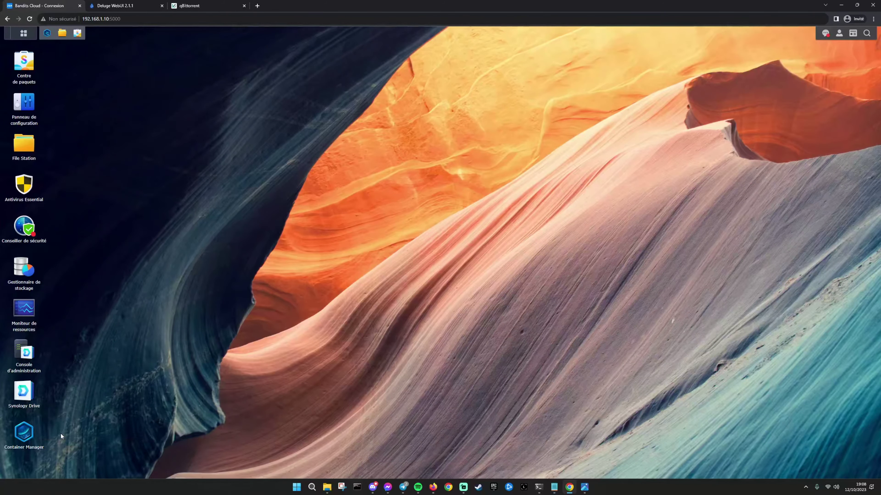
# Open Container Manager, search the image registry for deluge and select linuxserver/deluge
pyautogui.click(22, 435)
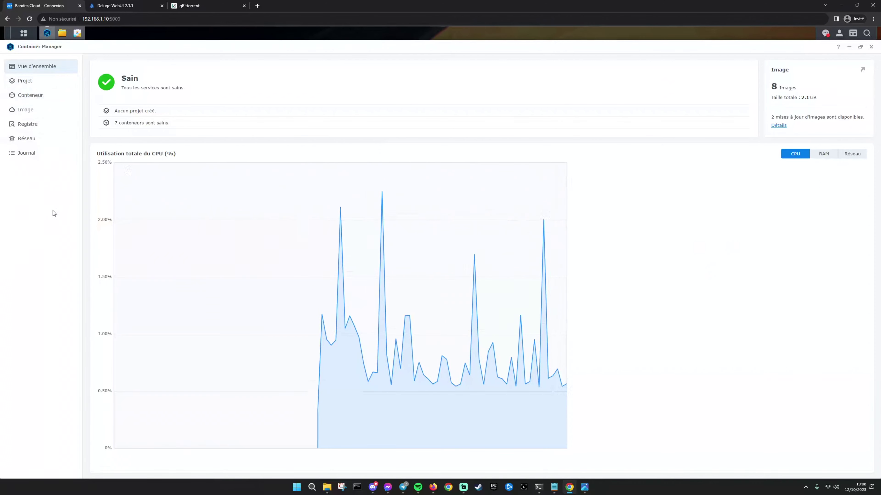
pyautogui.click(48, 129)
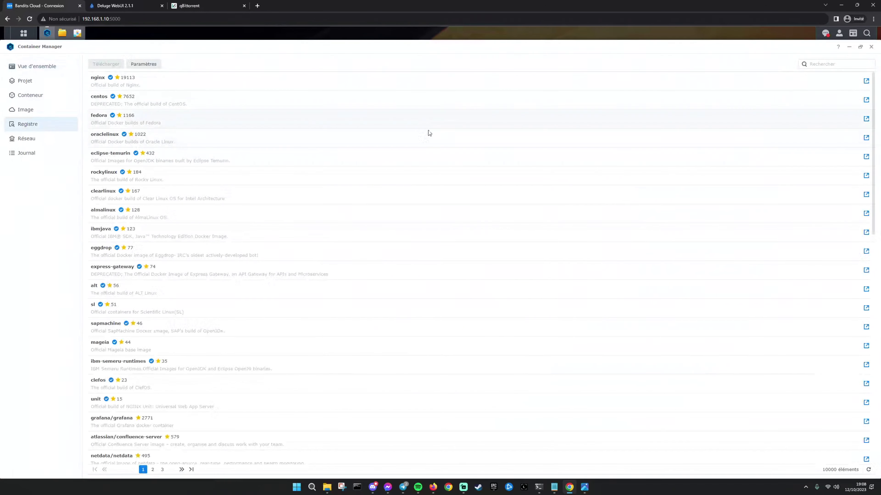
pyautogui.click(827, 64)
pyautogui.write('deluge')
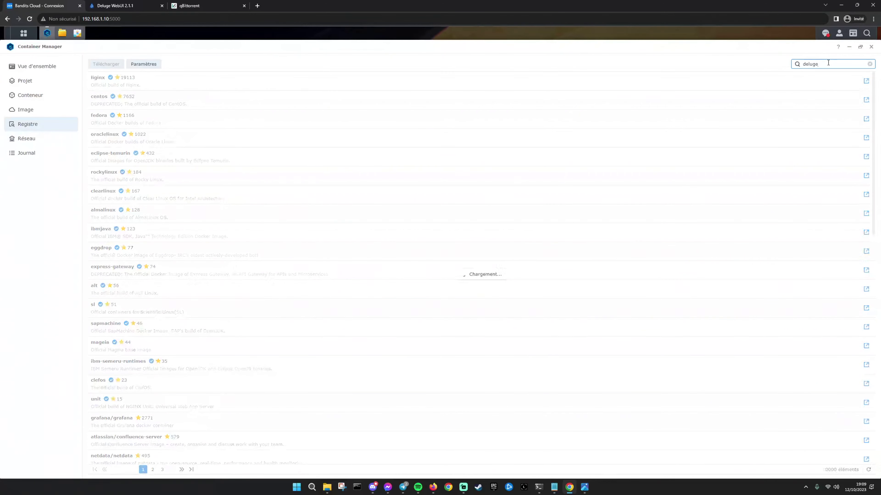
pyautogui.click(111, 82)
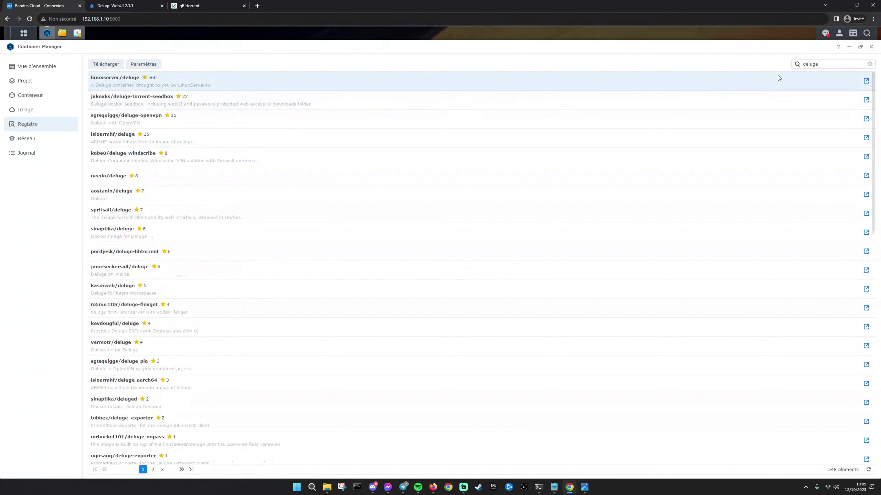
# Search the registry for hotio/qbittorrent, then select the ghcr.io/hotio/qbittorrent entry among the local images
pyautogui.click(794, 64)
pyautogui.write('qbittorrent')
pyautogui.press('Return')
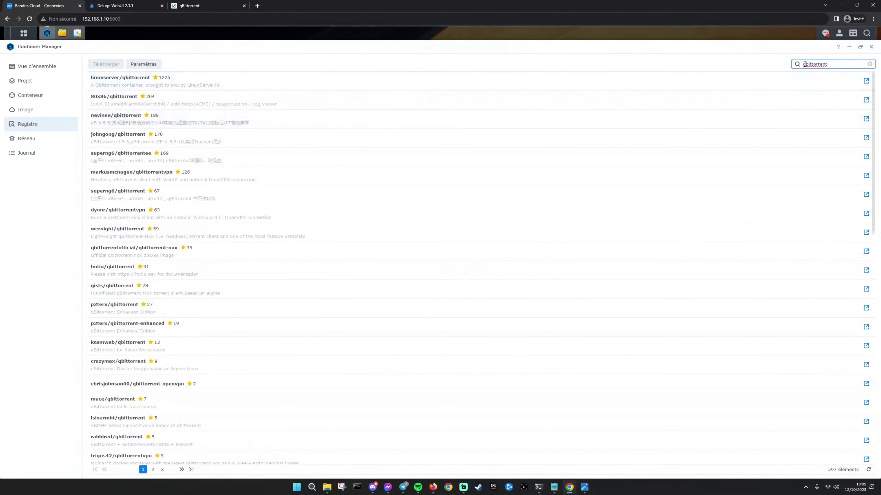
pyautogui.write('hotio/')
pyautogui.press('Return')
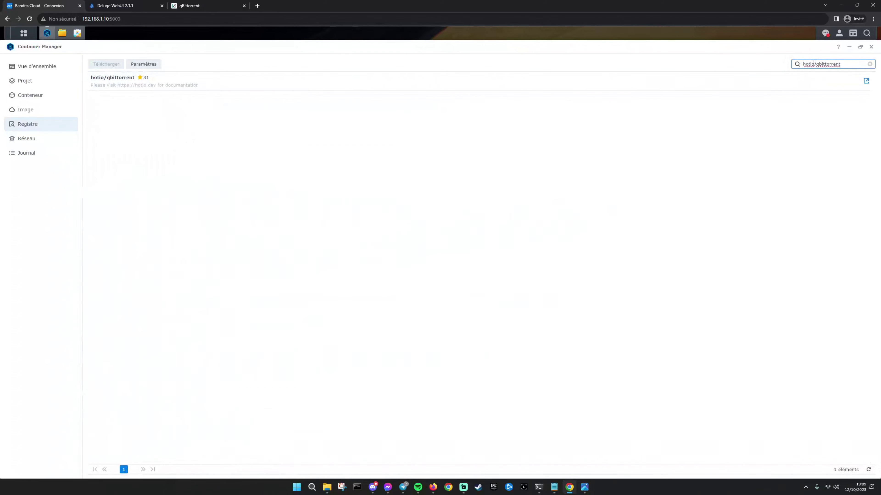
pyautogui.click(204, 84)
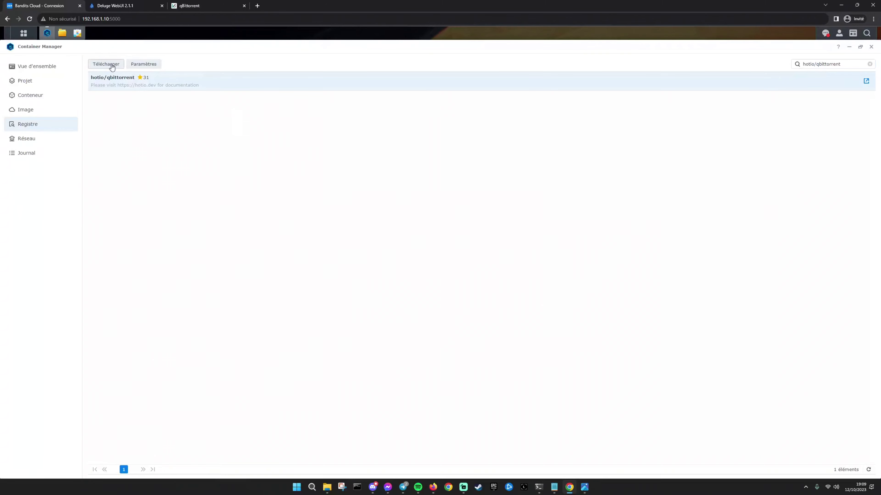
pyautogui.click(47, 110)
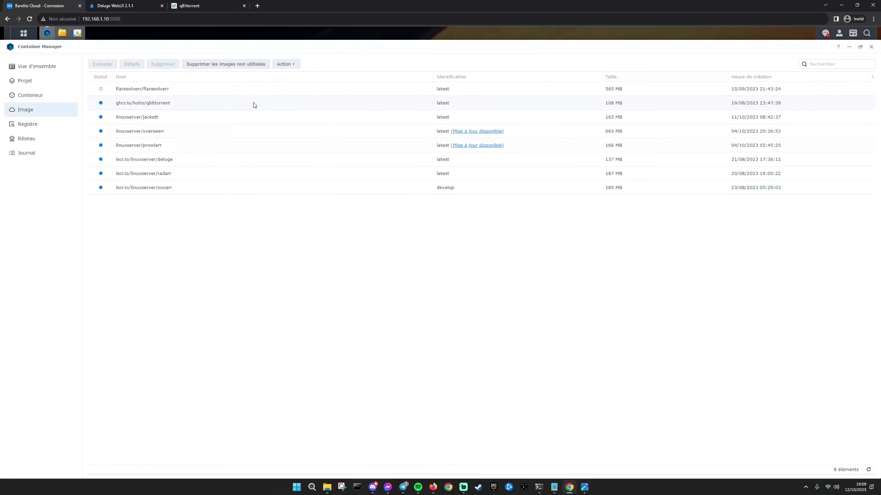
pyautogui.click(200, 104)
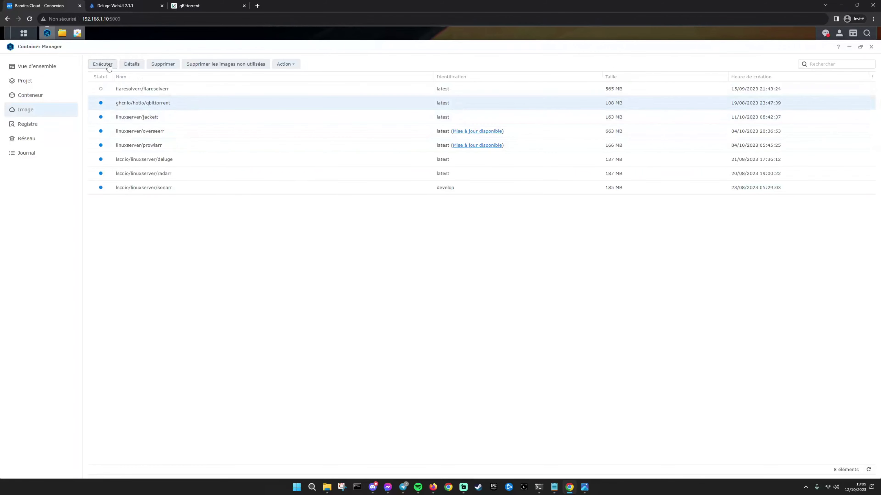
# Open the settings of the qbittorrent container and review its general options, port mapping and volume mappings
pyautogui.click(33, 99)
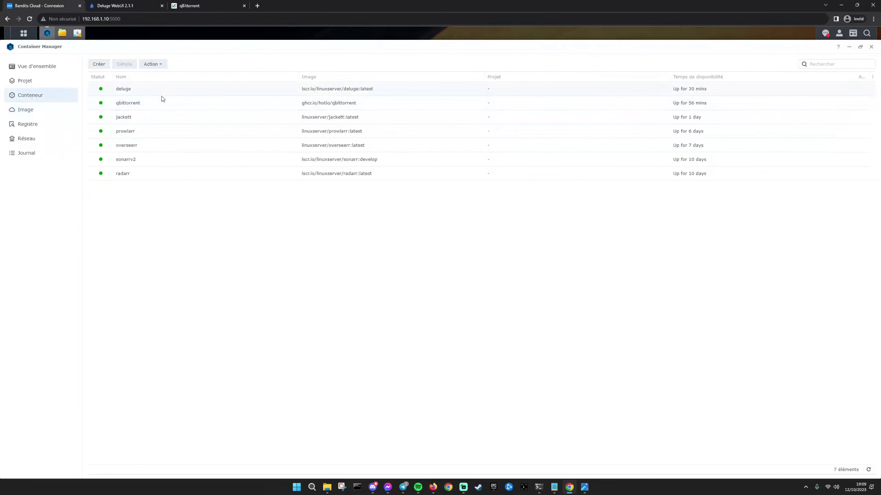
pyautogui.click(164, 105)
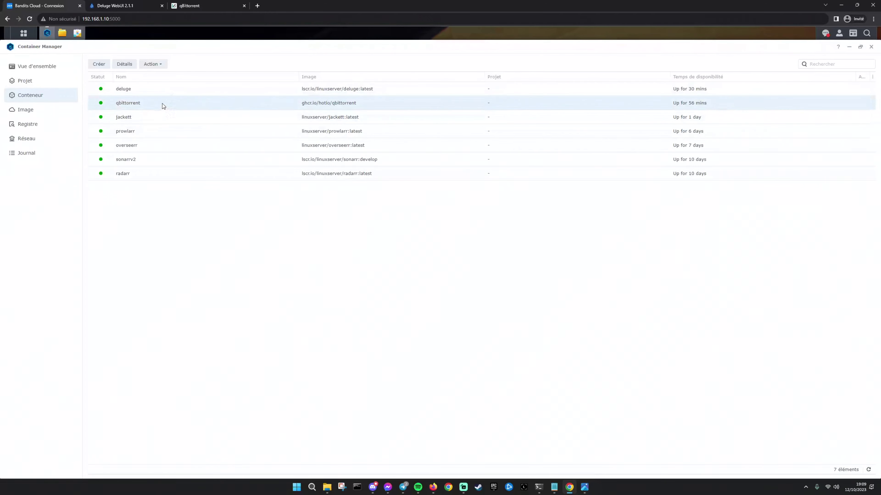
pyautogui.rightClick(156, 105)
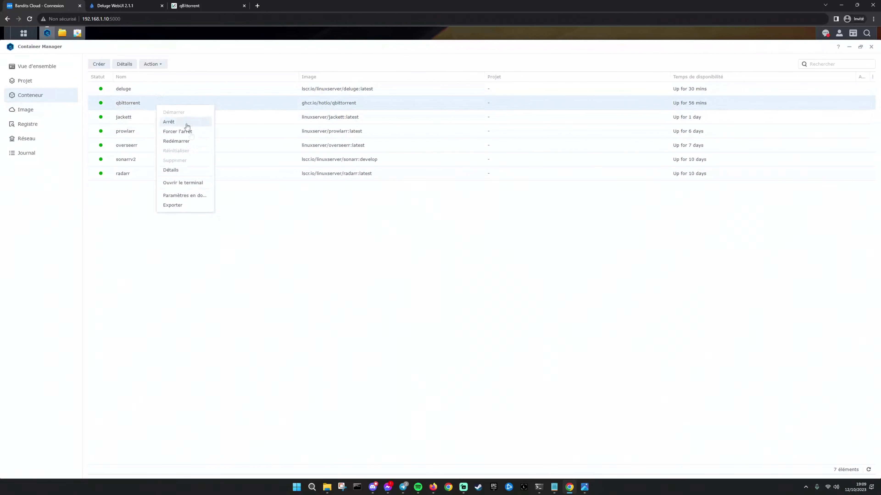
pyautogui.click(183, 169)
pyautogui.click(204, 86)
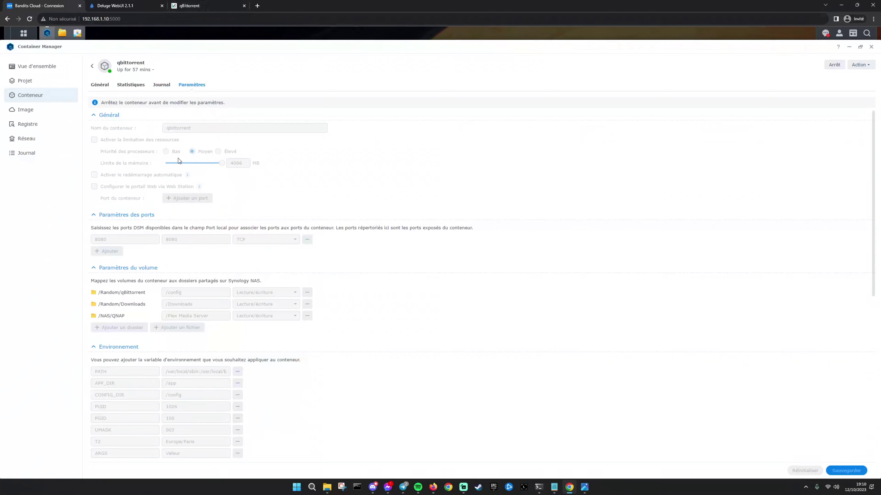
pyautogui.scroll(-3, 240, 267)
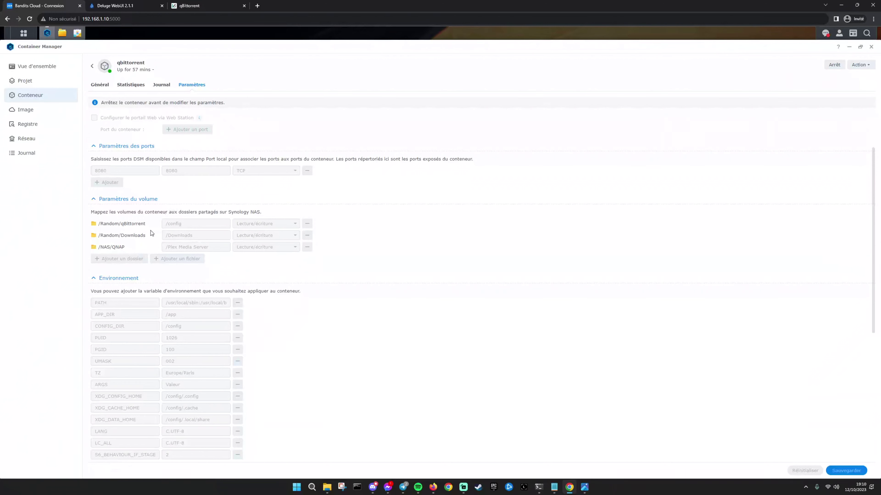
pyautogui.scroll(-1, 152, 232)
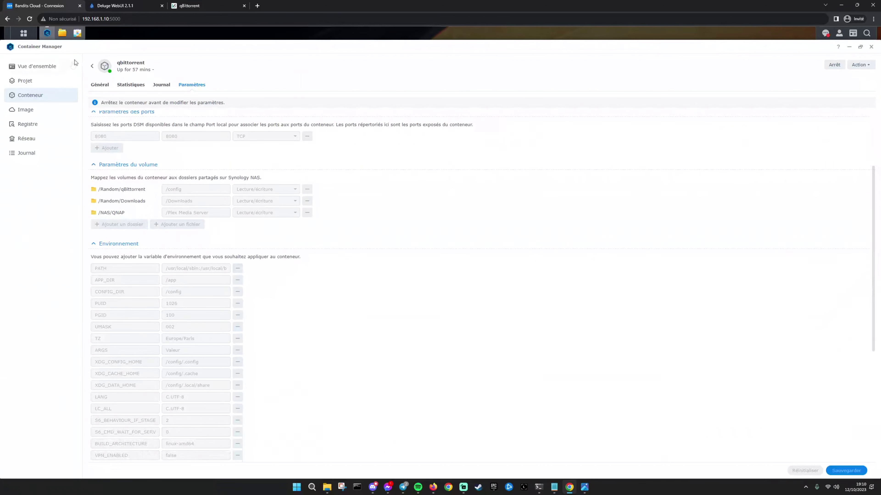
# In File Station, inspect the qBittorrent folder inside the Random shared folder and return to Random
pyautogui.click(63, 34)
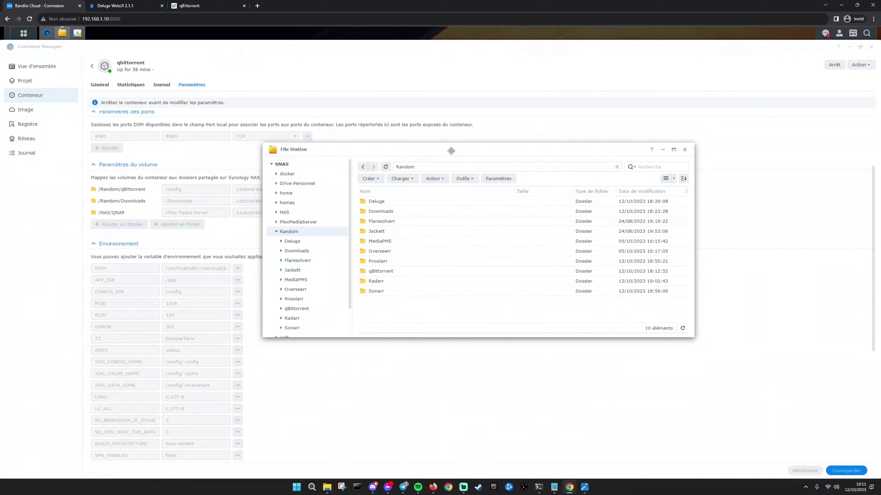
pyautogui.moveTo(451, 149); pyautogui.dragTo(514, 149)
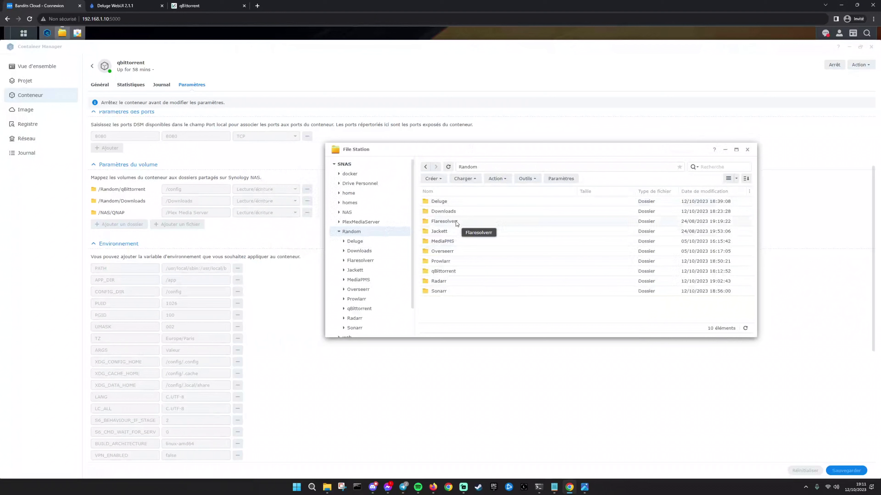
pyautogui.doubleClick(459, 270)
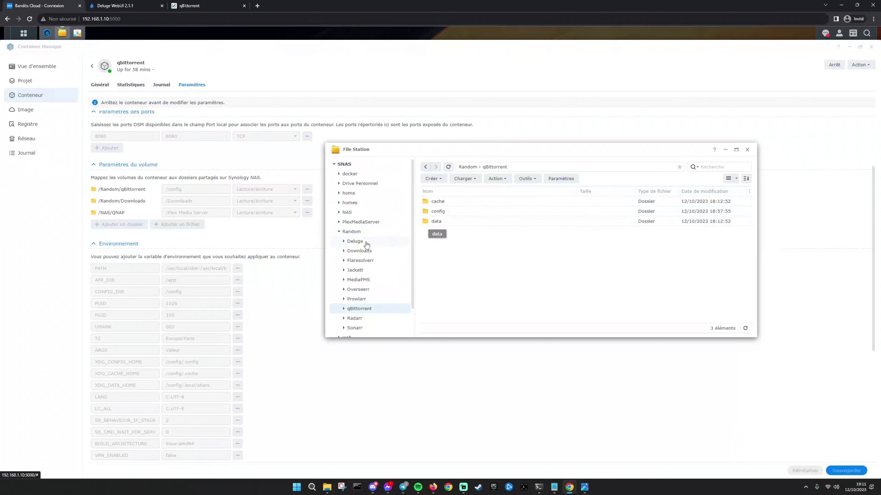
pyautogui.click(378, 231)
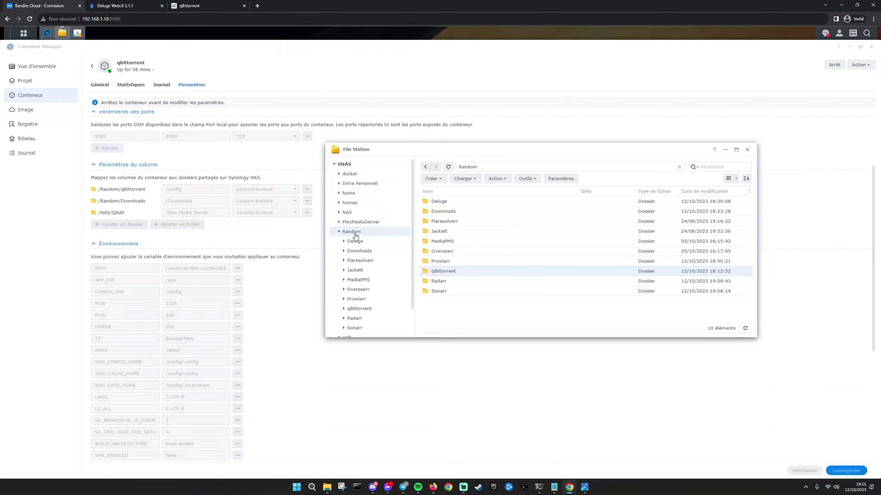
# Bring up the qbittorrent container's environment variables and minimize File Station
pyautogui.scroll(-4, 285, 255)
pyautogui.scroll(1, 285, 255)
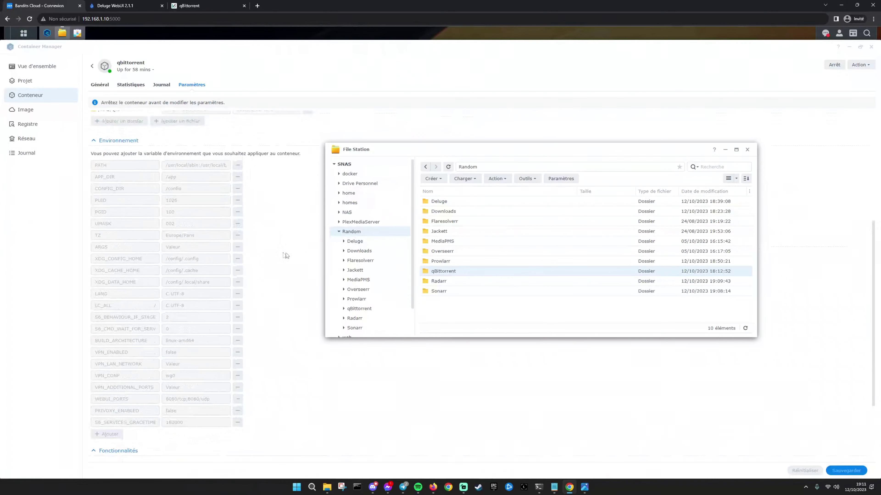
pyautogui.click(725, 149)
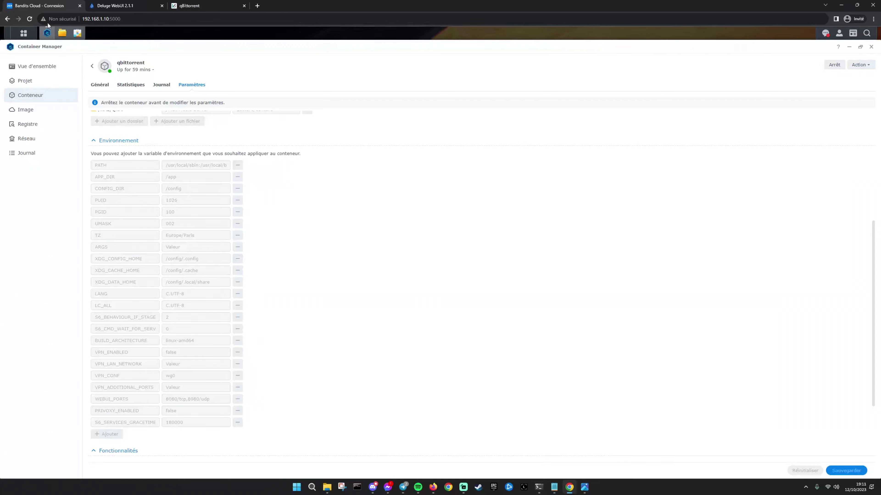
# Search the DSM control panel for ssh and open the Terminal & SNMP settings to check the SSH service
pyautogui.click(23, 33)
pyautogui.click(236, 86)
pyautogui.click(407, 62)
pyautogui.write('ssh')
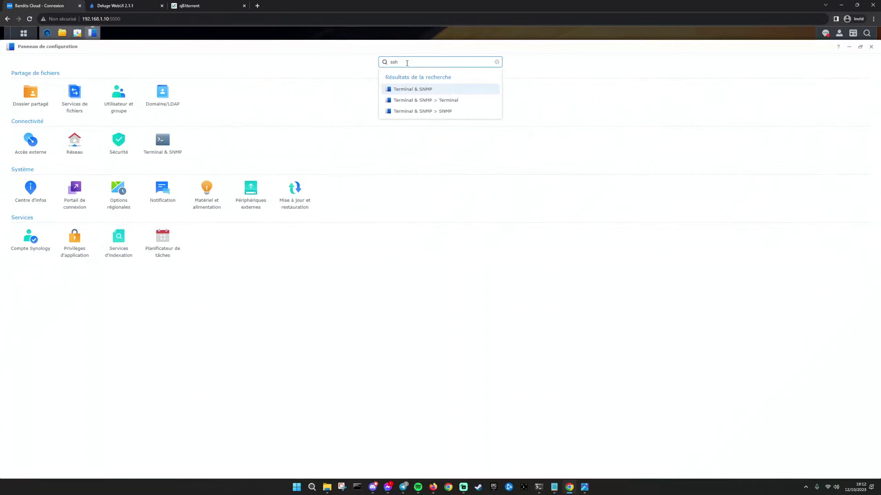
pyautogui.click(412, 89)
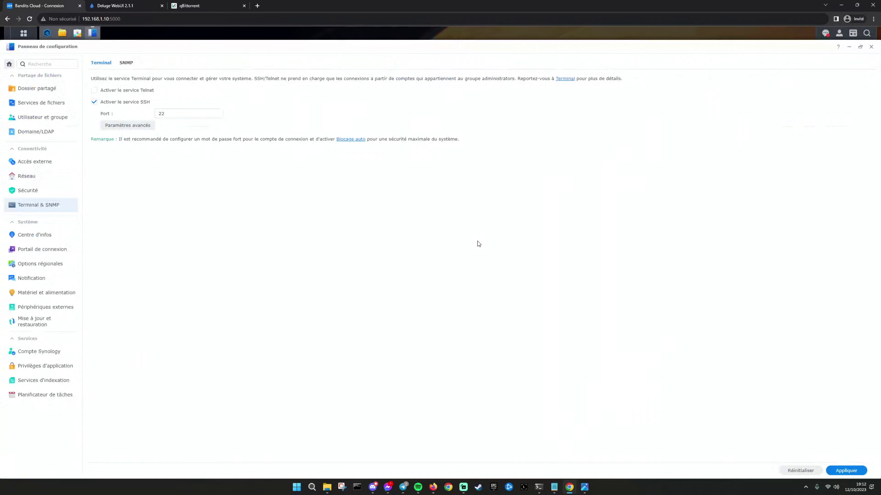
# View the saved PowerShell screenshot of the SSH login and id command, then minimize the image viewer
pyautogui.click(584, 487)
pyautogui.click(451, 461)
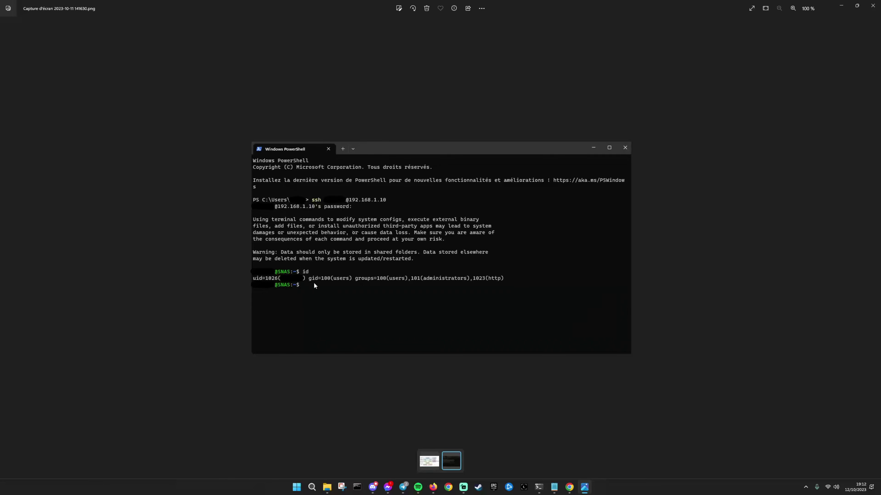
pyautogui.click(843, 9)
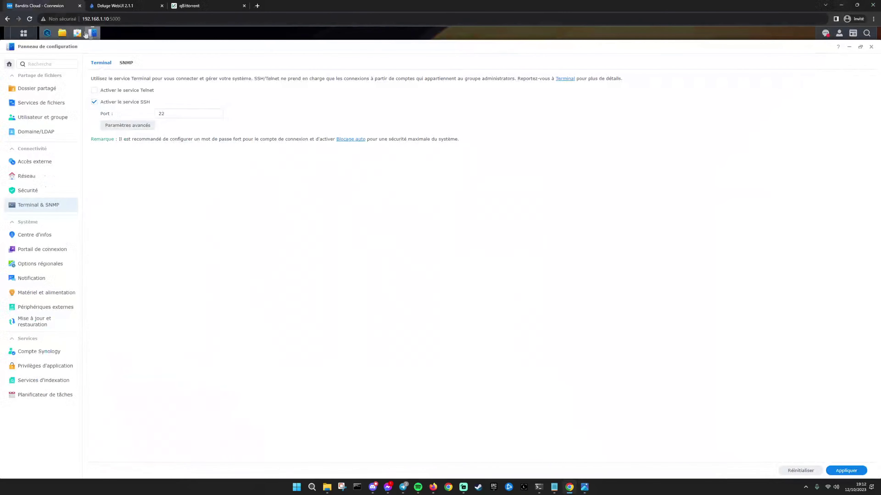
# Return to Container Manager, review the qbittorrent container's remaining environment, capability and link settings, and go back to the container list
pyautogui.click(47, 33)
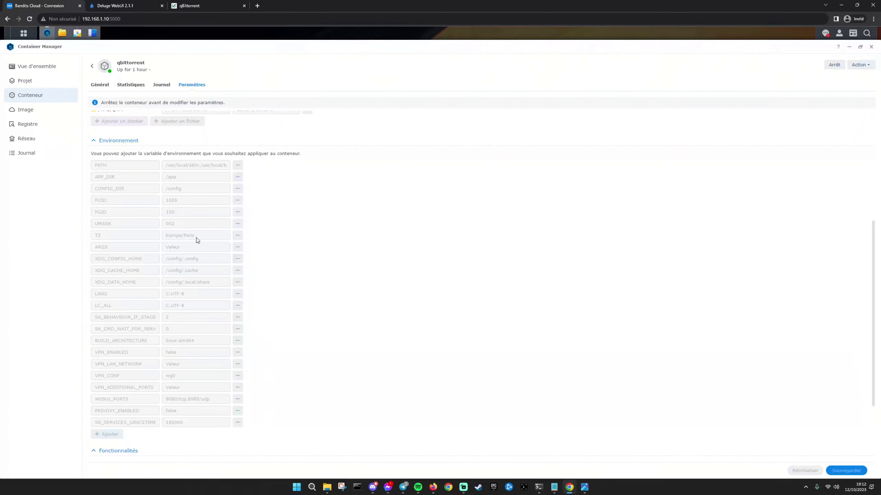
pyautogui.scroll(-2, 197, 240)
pyautogui.scroll(2, 196, 240)
pyautogui.scroll(-2, 242, 352)
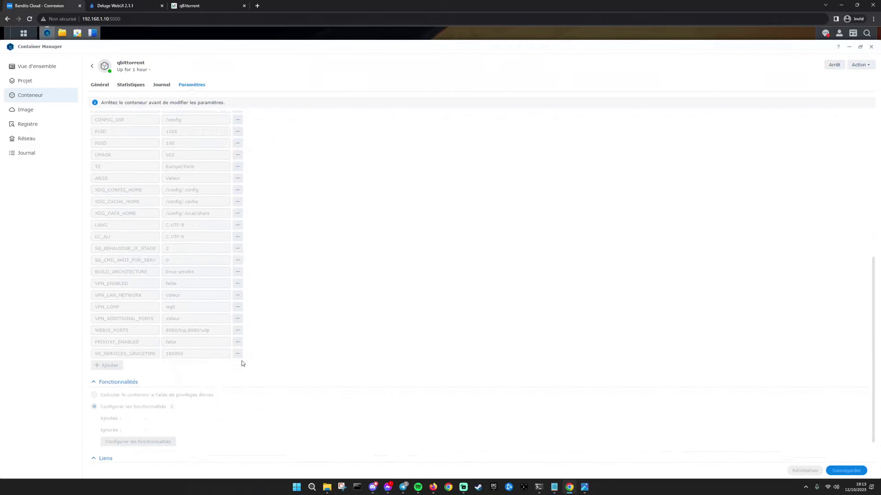
pyautogui.scroll(-1, 237, 315)
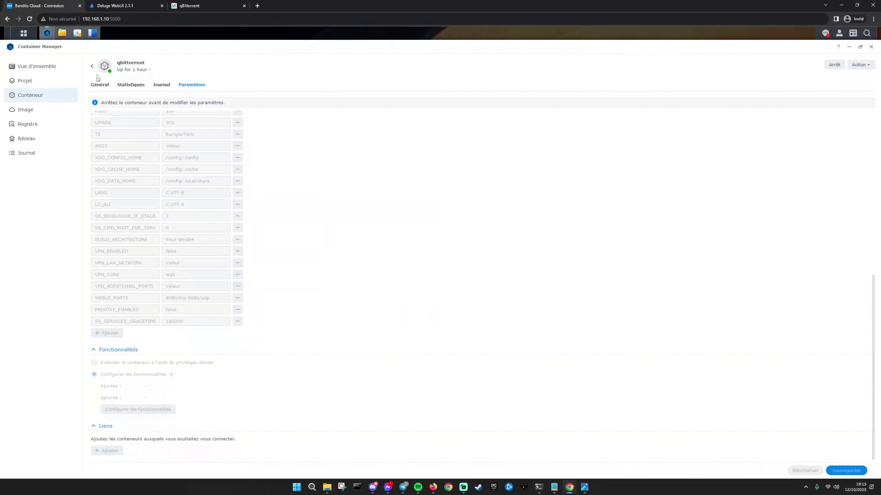
pyautogui.click(91, 67)
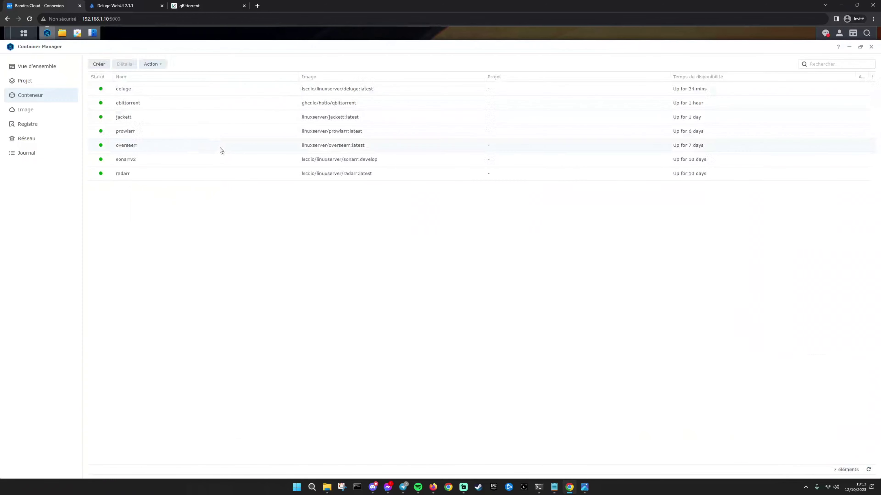
# Open the deluge container's settings, review its ports, volumes and environment variables, and return to the container list
pyautogui.click(152, 64)
pyautogui.click(129, 64)
pyautogui.click(192, 84)
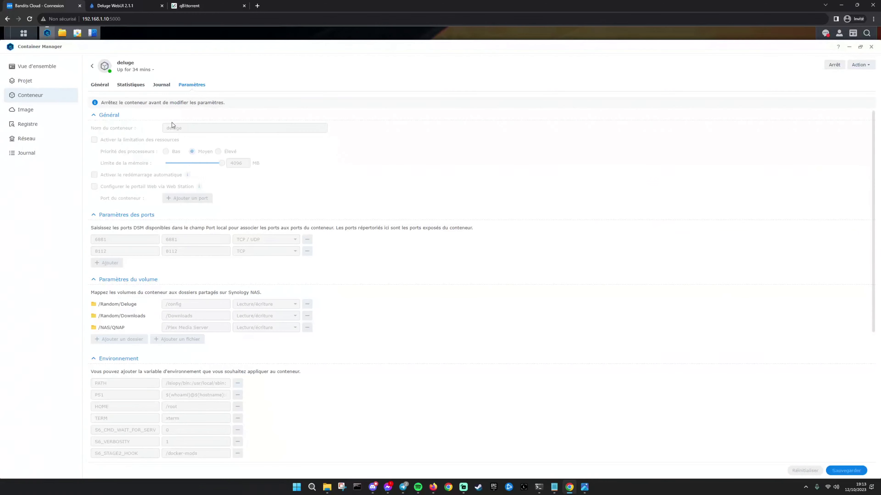
pyautogui.scroll(-1, 277, 211)
pyautogui.scroll(-2, 180, 241)
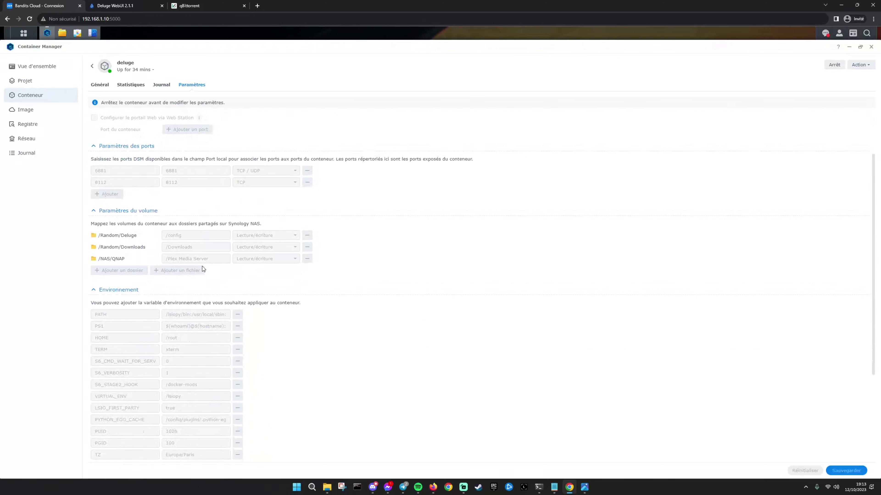
pyautogui.scroll(-2, 202, 266)
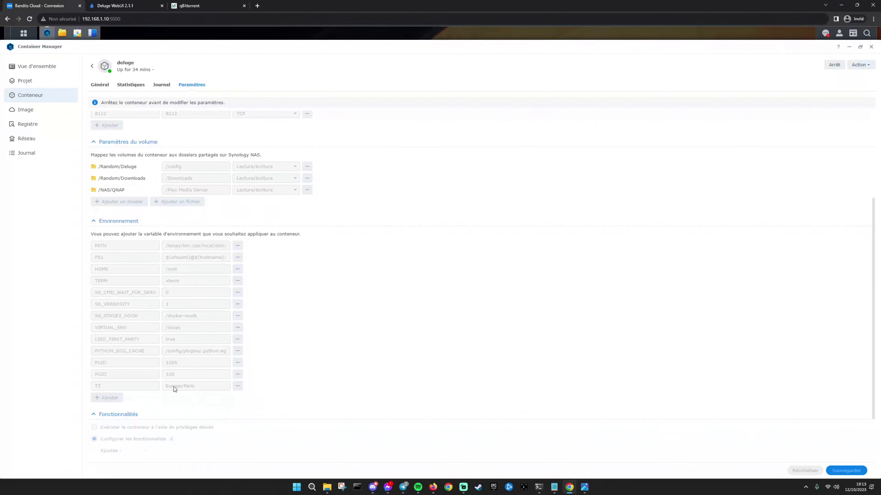
pyautogui.scroll(-2, 196, 387)
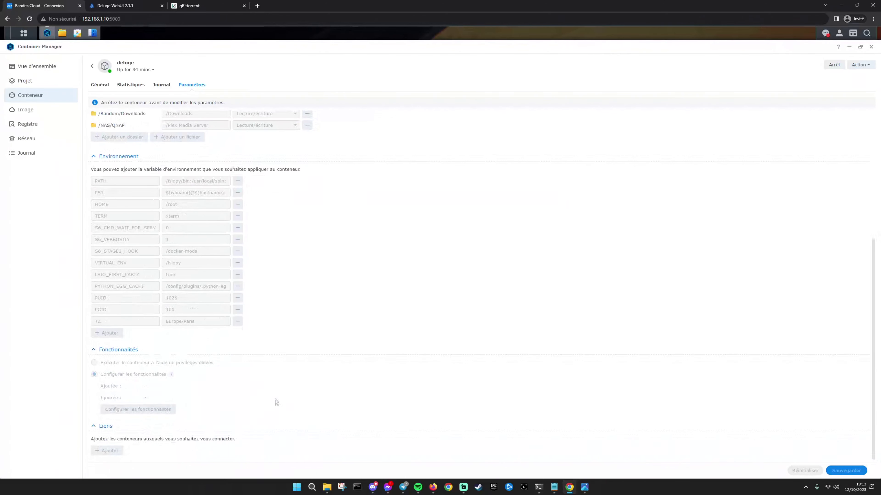
pyautogui.click(91, 66)
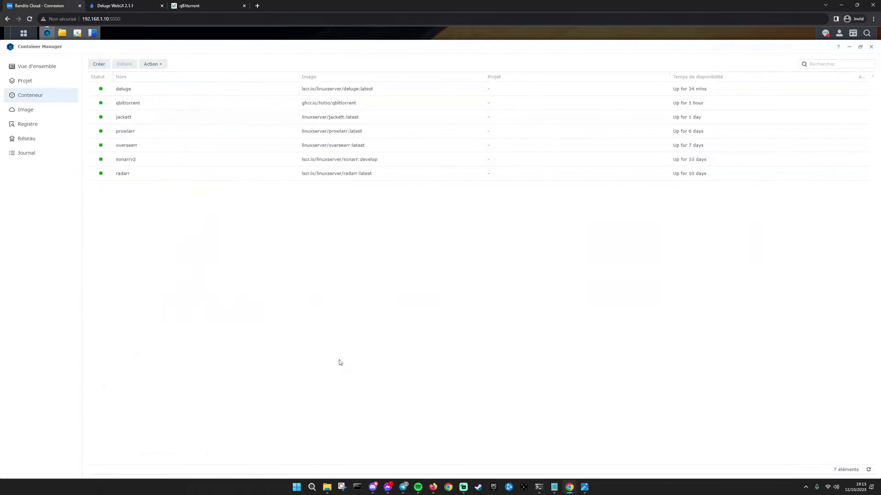
# View the Deluge web interface, then in qBittorrent's WebUI settings disable Use Alternative WebUI, save and reload the page
pyautogui.click(122, 6)
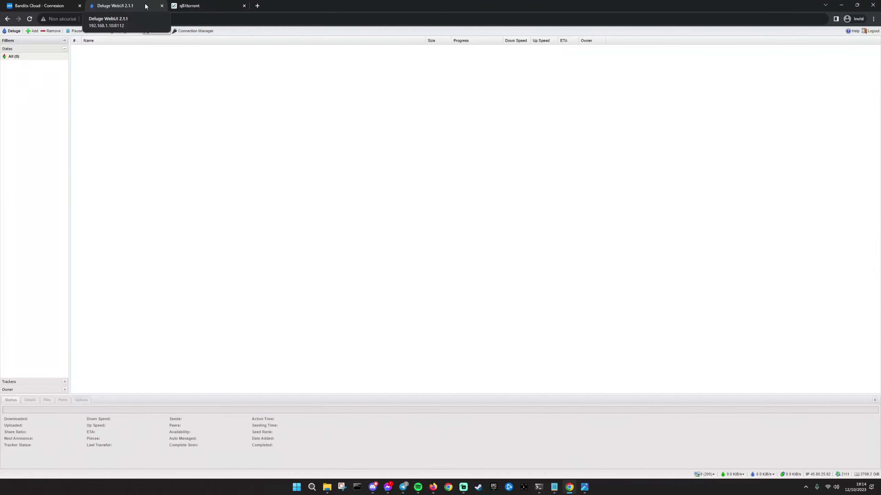
pyautogui.click(194, 6)
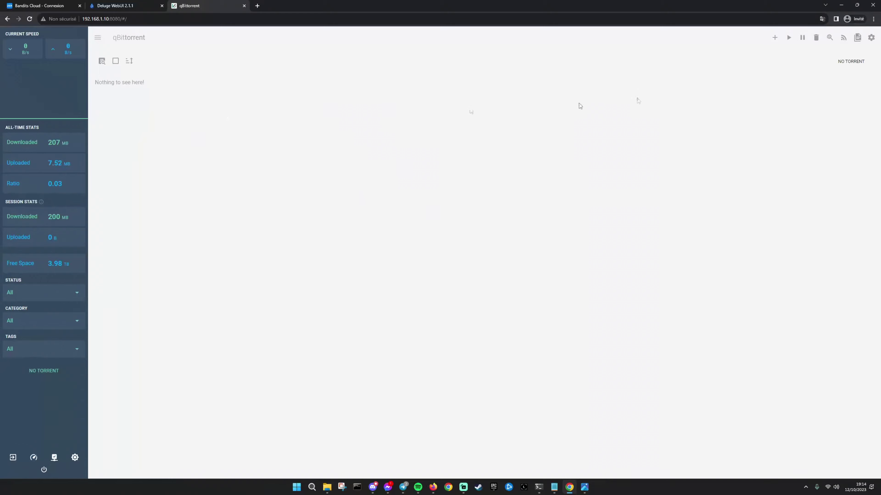
pyautogui.click(871, 37)
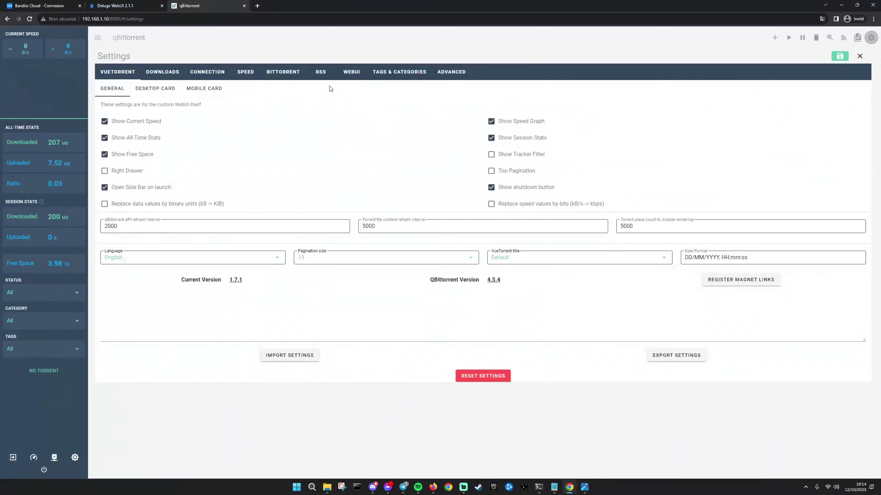
pyautogui.click(351, 75)
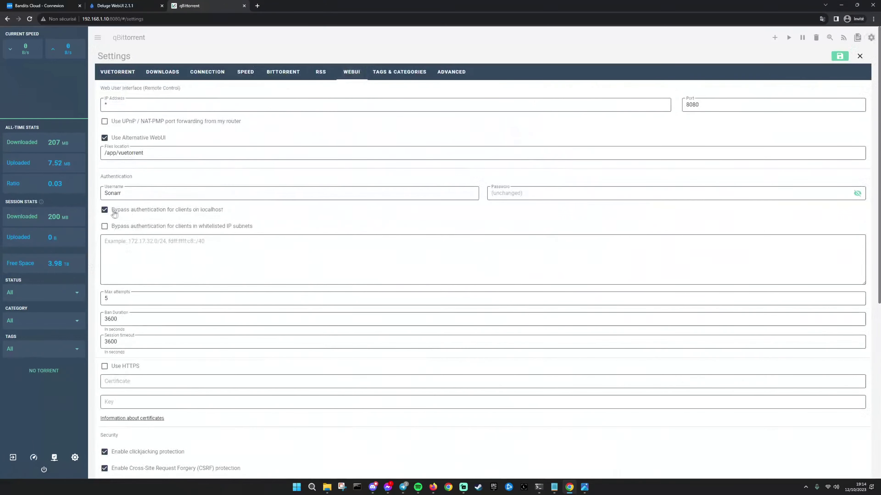
pyautogui.click(103, 138)
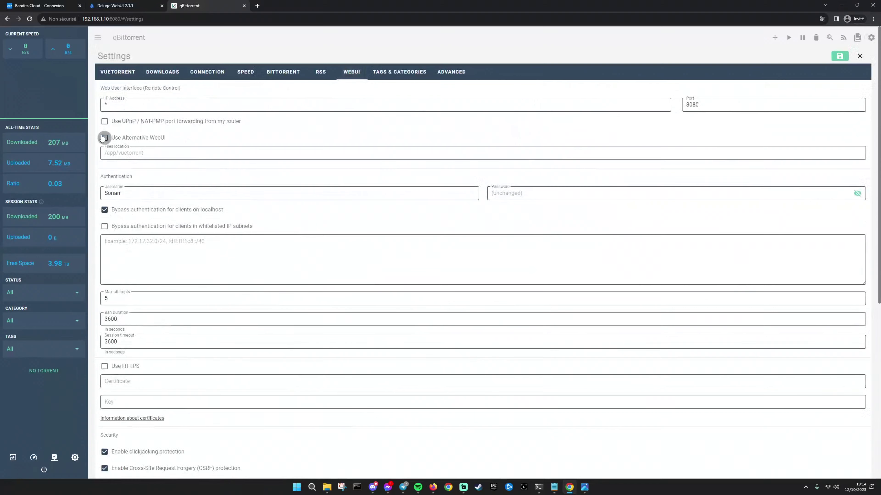
pyautogui.click(845, 59)
pyautogui.click(29, 19)
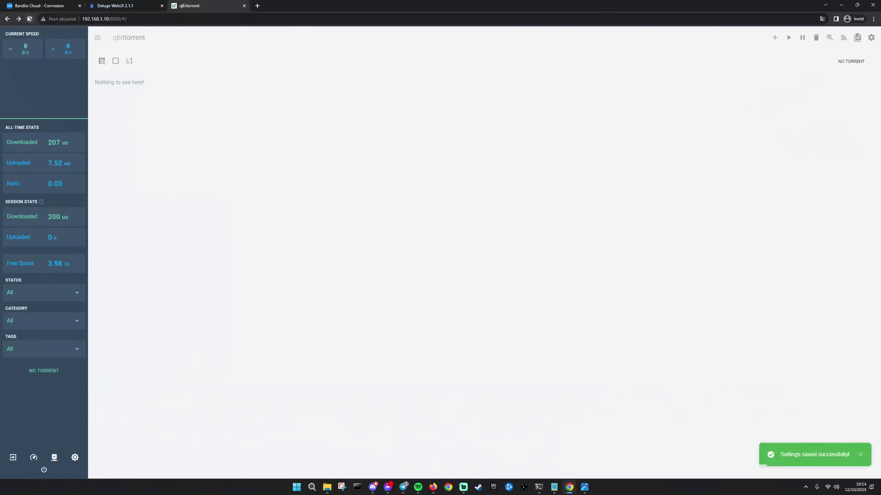
pyautogui.click(816, 32)
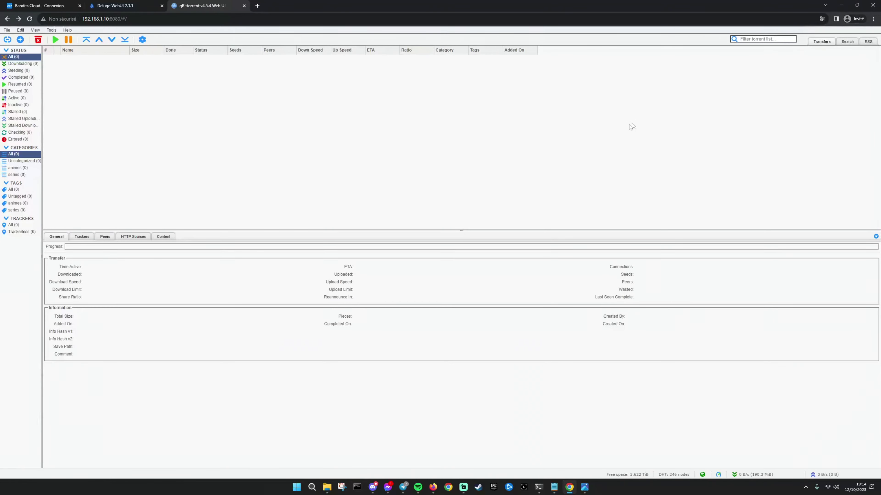
# Re-enable the alternative Web UI in the qBittorrent options and save to return to the VueTorrent interface
pyautogui.click(142, 40)
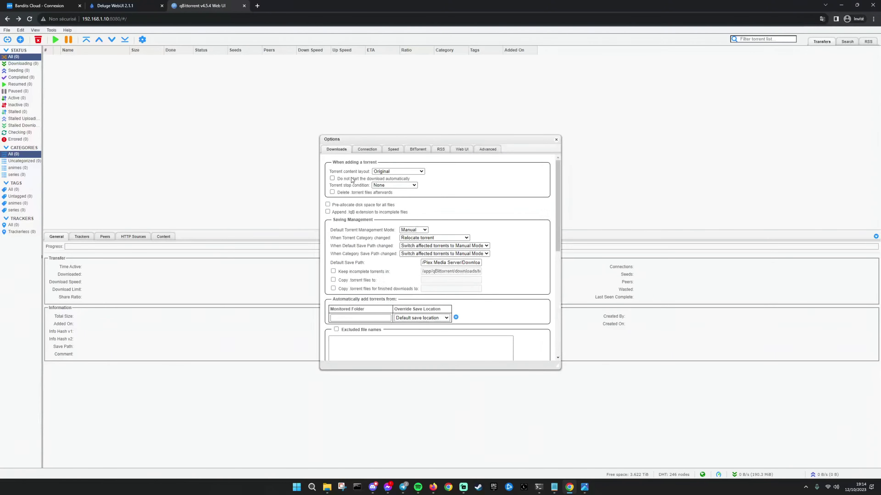
pyautogui.click(459, 150)
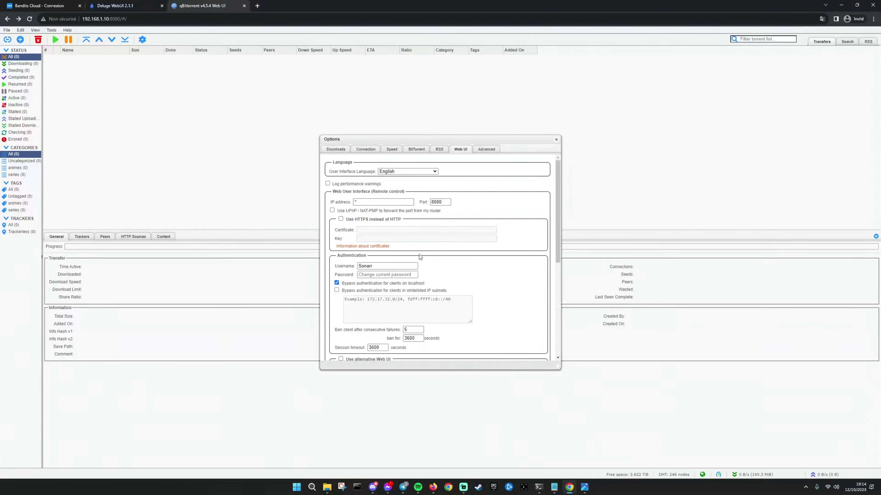
pyautogui.scroll(-2, 421, 260)
pyautogui.scroll(-1, 384, 277)
pyautogui.click(341, 257)
pyautogui.scroll(-3, 458, 260)
pyautogui.click(437, 354)
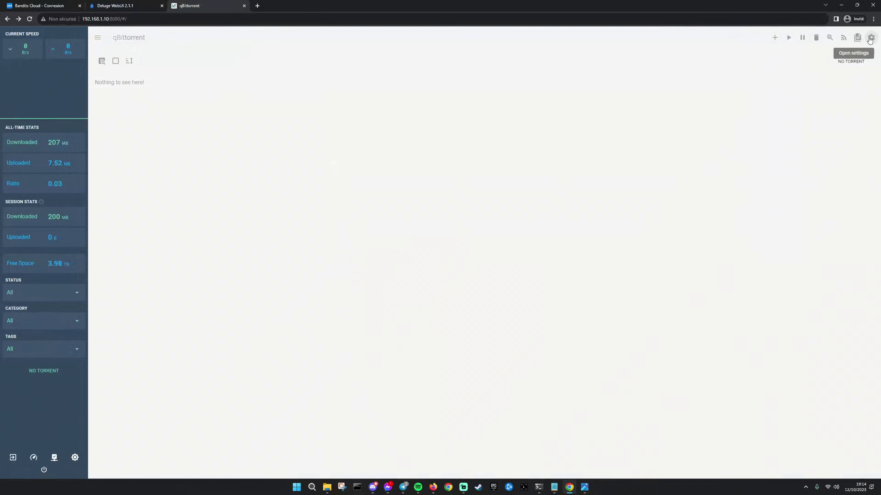
# Open qBittorrent's Downloads settings and check the Default Save Path
pyautogui.click(870, 38)
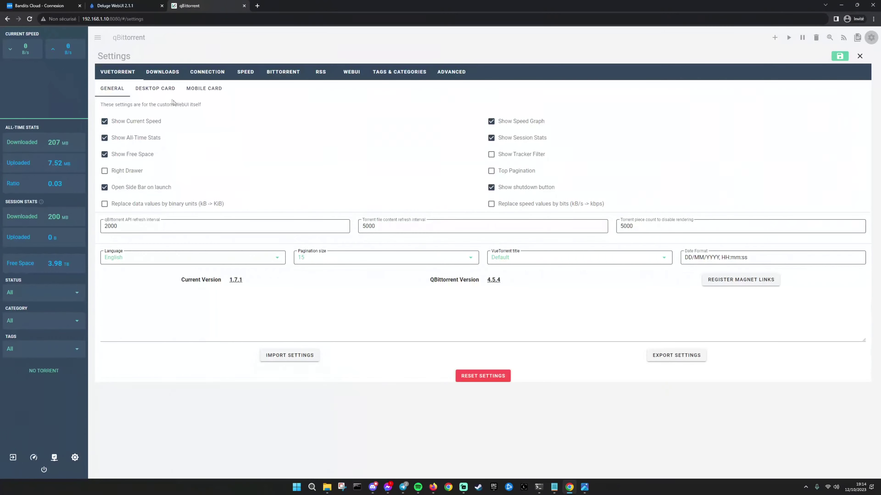
pyautogui.click(170, 74)
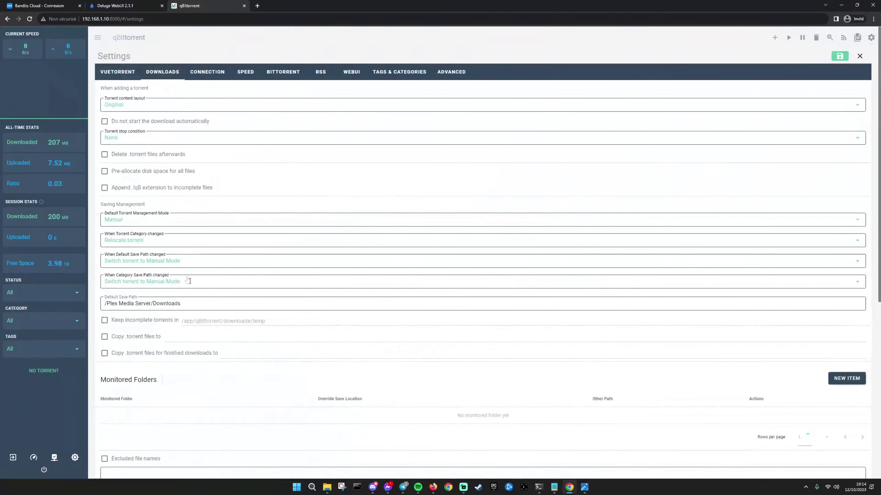
pyautogui.tripleClick(187, 305)
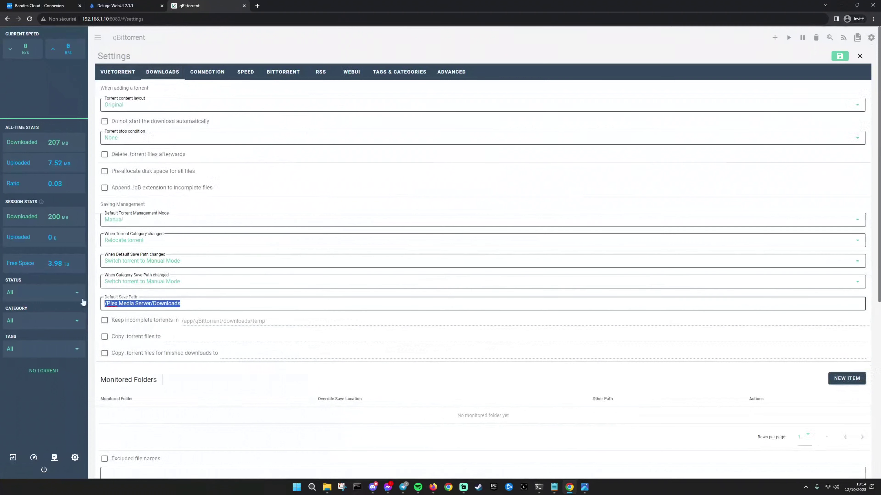
pyautogui.click(207, 307)
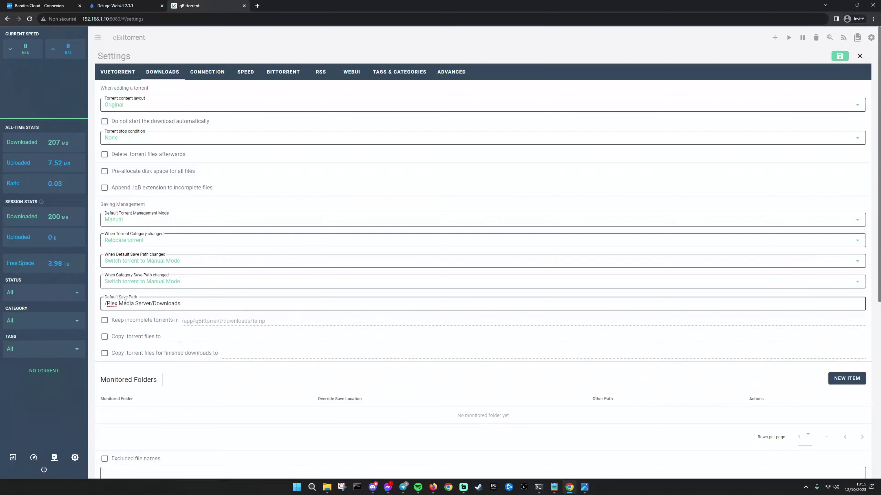
# Switch to Container Manager and open the qbittorrent container's settings to compare its volume mappings with the save path
pyautogui.click(61, 5)
pyautogui.click(154, 104)
pyautogui.click(126, 64)
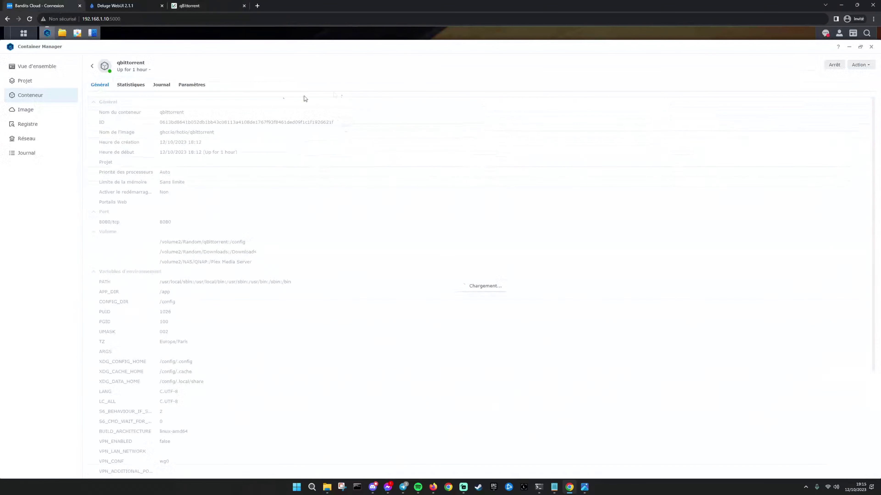
pyautogui.click(193, 85)
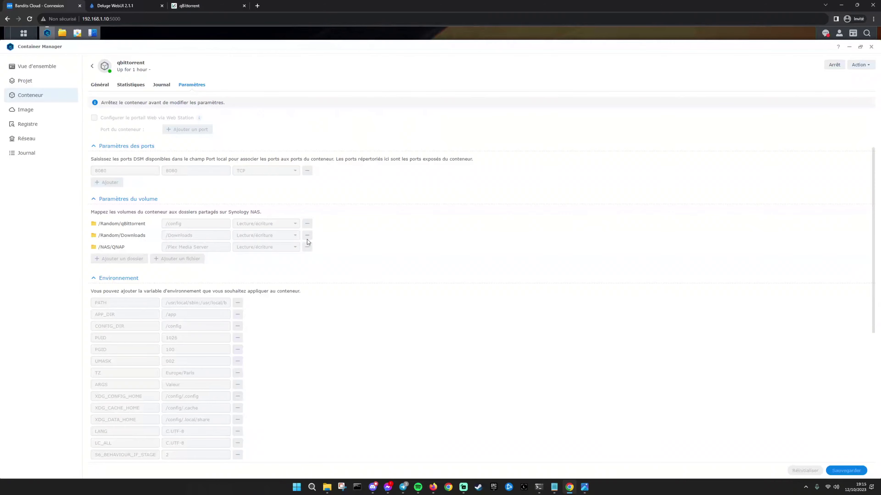
# Return to qBittorrent and review the remaining Downloads settings, the Connection settings and the Speed limits
pyautogui.click(202, 7)
pyautogui.scroll(-2, 267, 368)
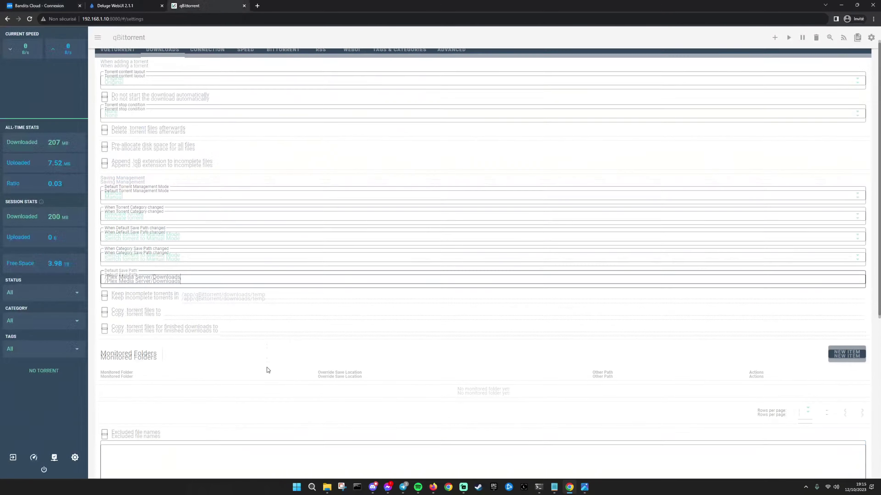
pyautogui.scroll(3, 267, 367)
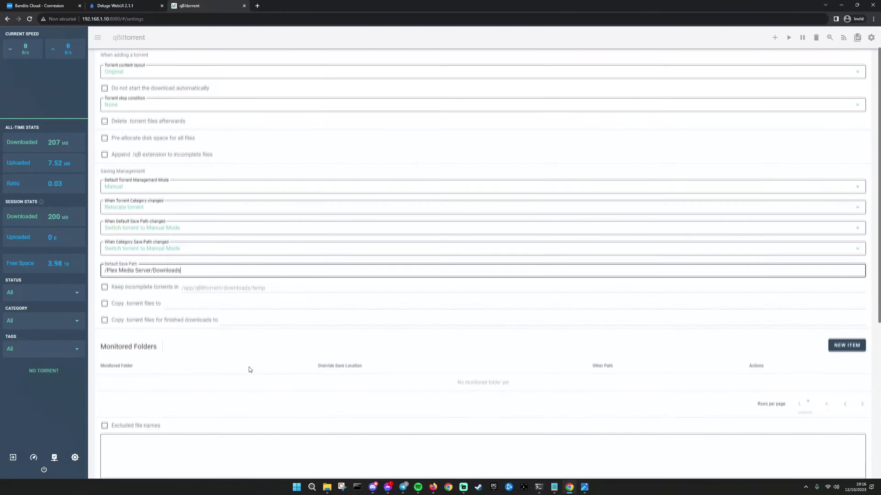
pyautogui.click(198, 74)
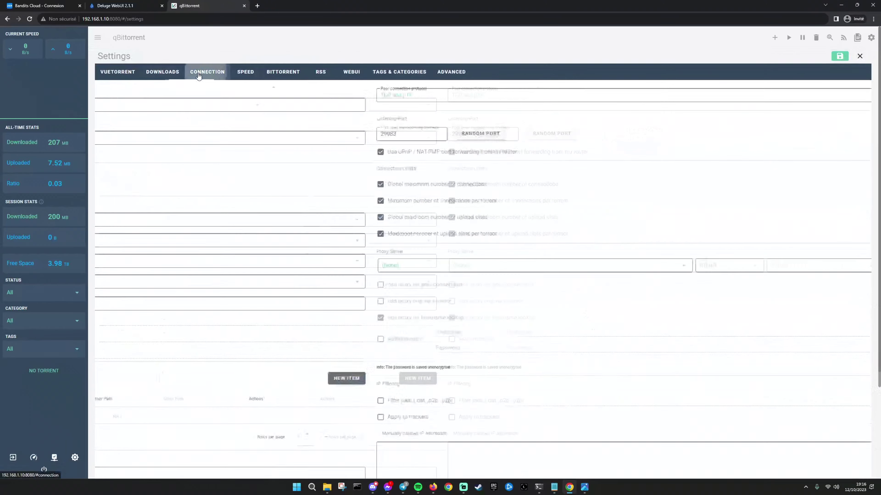
pyautogui.scroll(-1, 310, 154)
pyautogui.scroll(1, 309, 154)
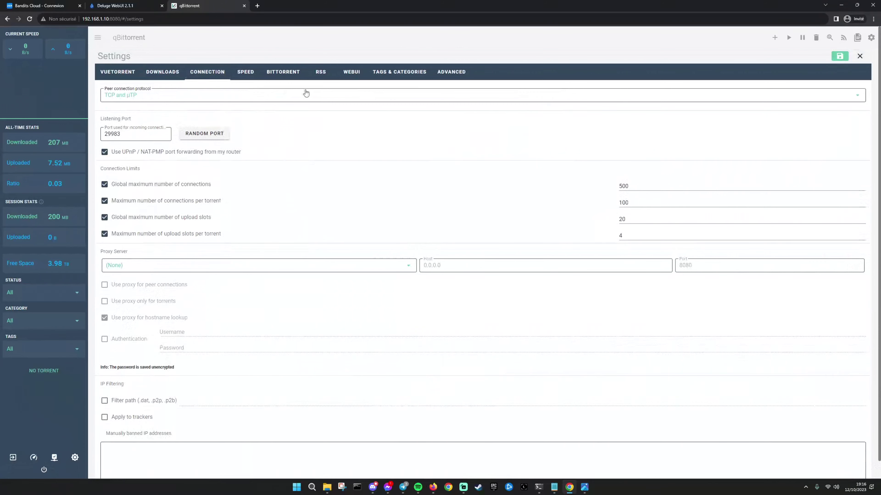
pyautogui.click(254, 78)
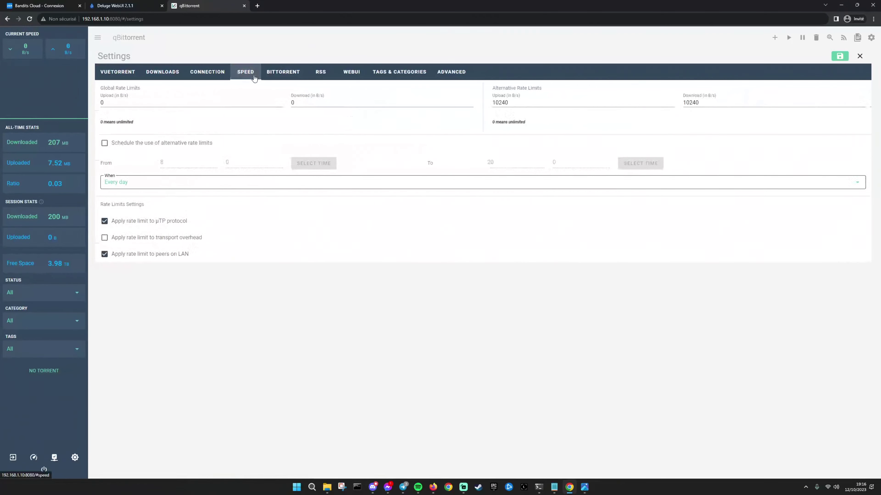
# In the BitTorrent settings, enable both seed limits and set the ratio to 0 and the seeding time to 0 minutes
pyautogui.click(288, 77)
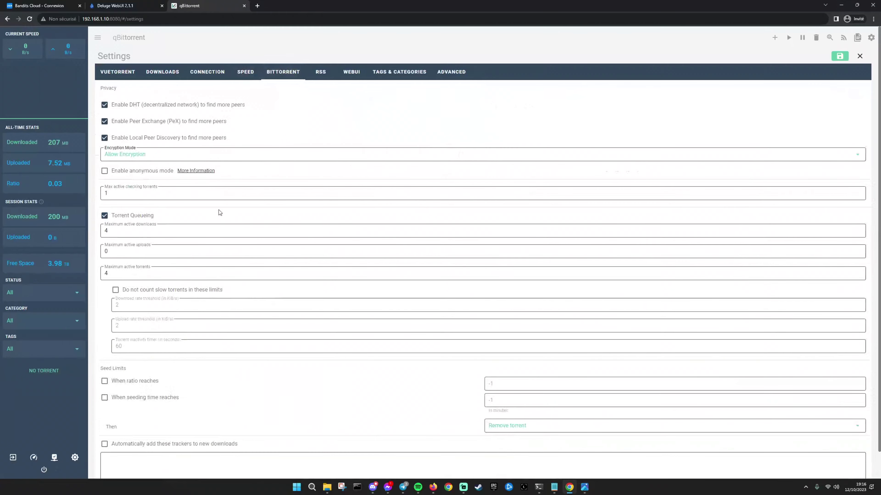
pyautogui.scroll(-1, 231, 194)
pyautogui.scroll(1, 176, 191)
pyautogui.scroll(-1, 213, 339)
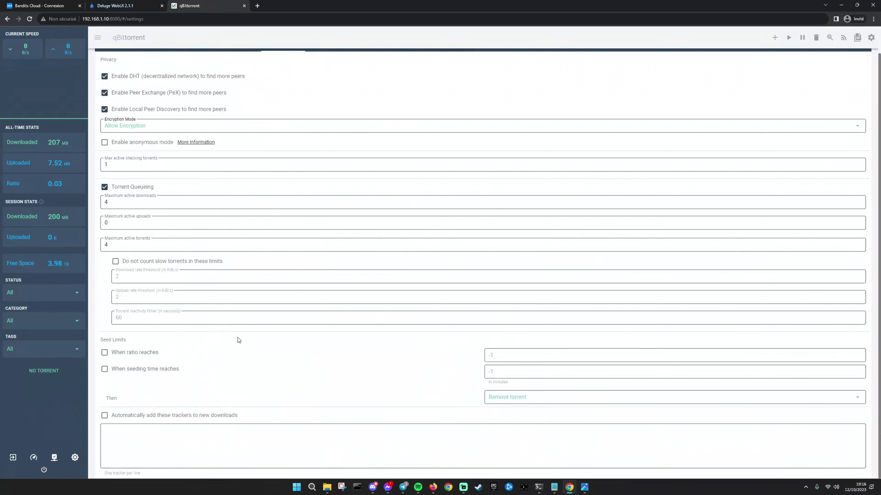
pyautogui.click(113, 355)
pyautogui.click(104, 376)
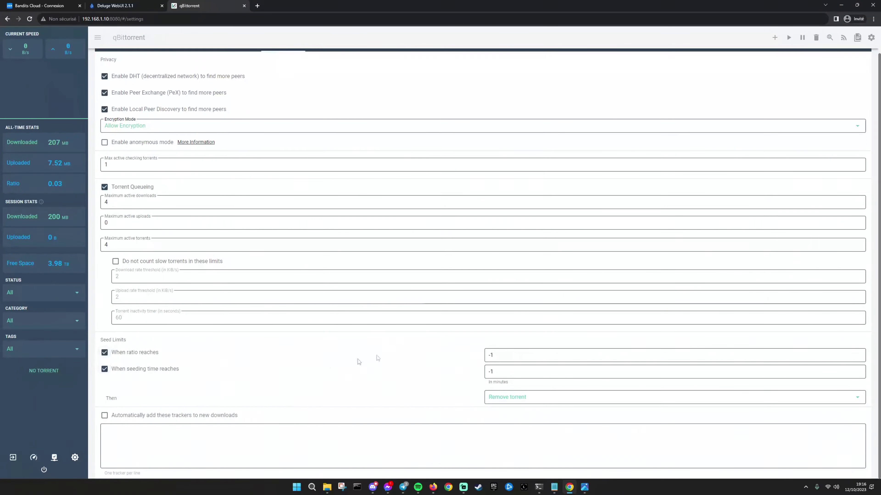
pyautogui.doubleClick(501, 355)
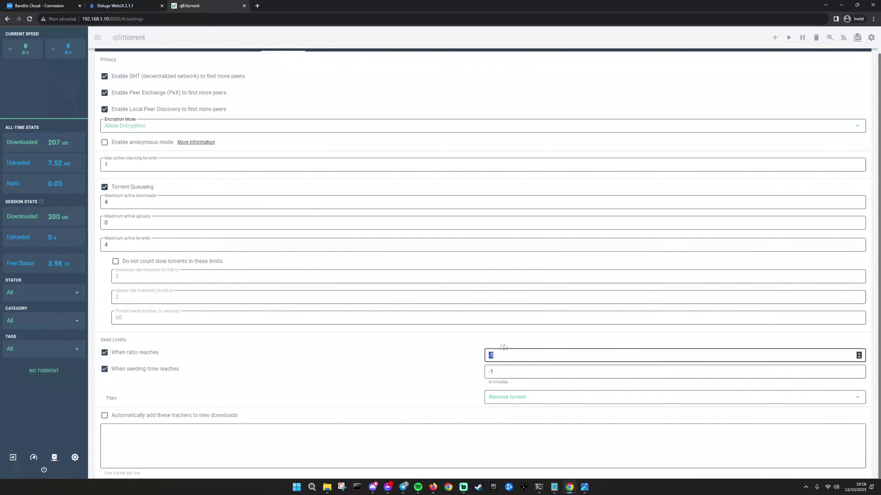
pyautogui.write('0')
pyautogui.doubleClick(545, 369)
pyautogui.write('0')
pyautogui.scroll(1, 381, 399)
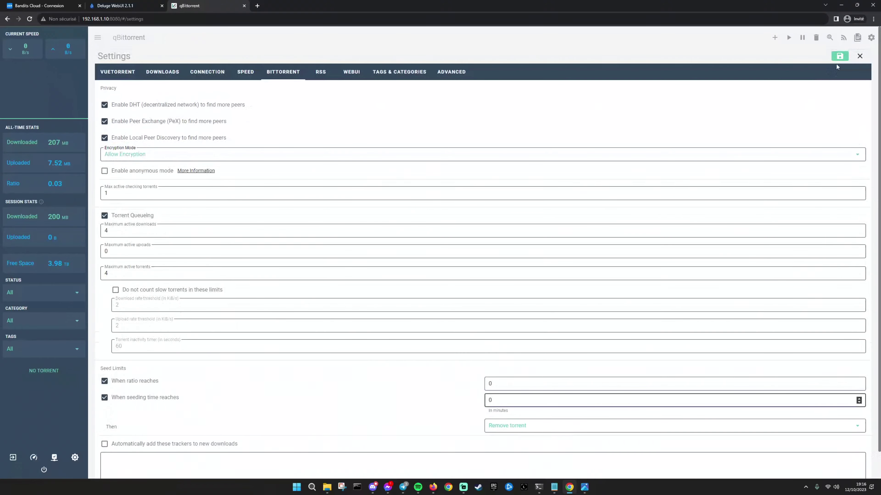
# Review the RSS and WebUI settings, including authentication and security options, and save the qBittorrent settings
pyautogui.click(325, 73)
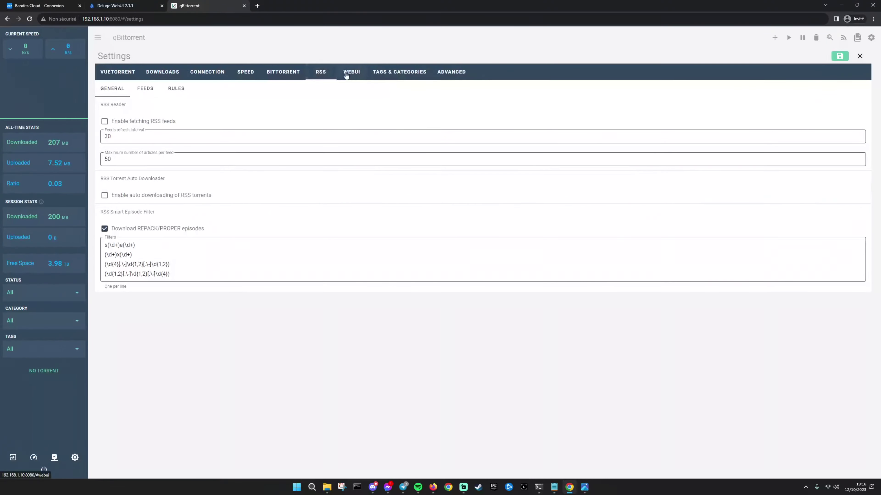
pyautogui.click(350, 72)
pyautogui.scroll(-1, 237, 185)
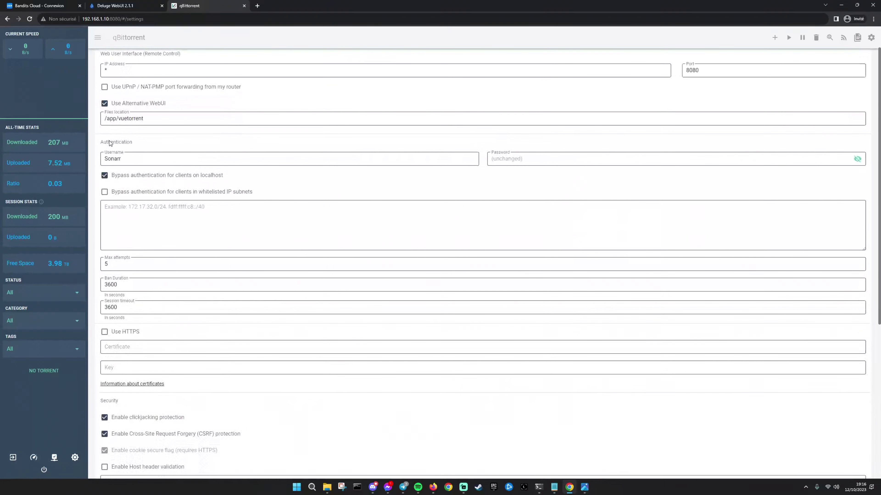
pyautogui.scroll(1, 110, 144)
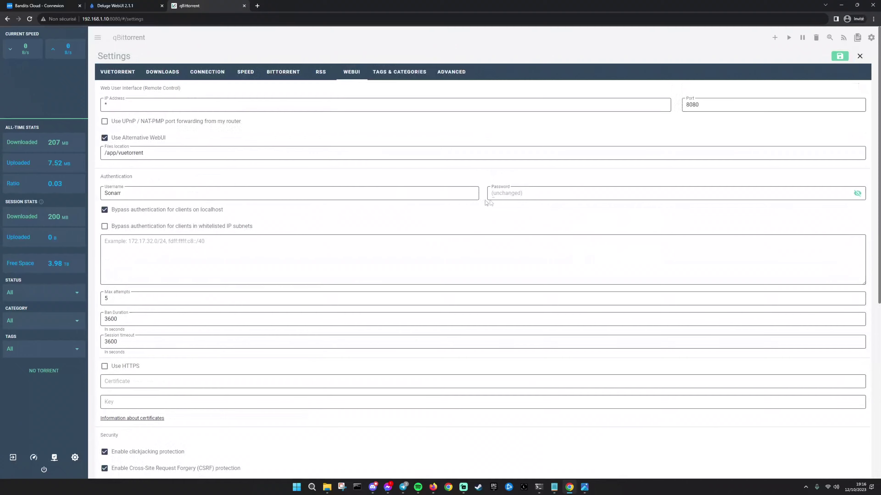
pyautogui.scroll(-4, 190, 232)
pyautogui.scroll(-4, 189, 230)
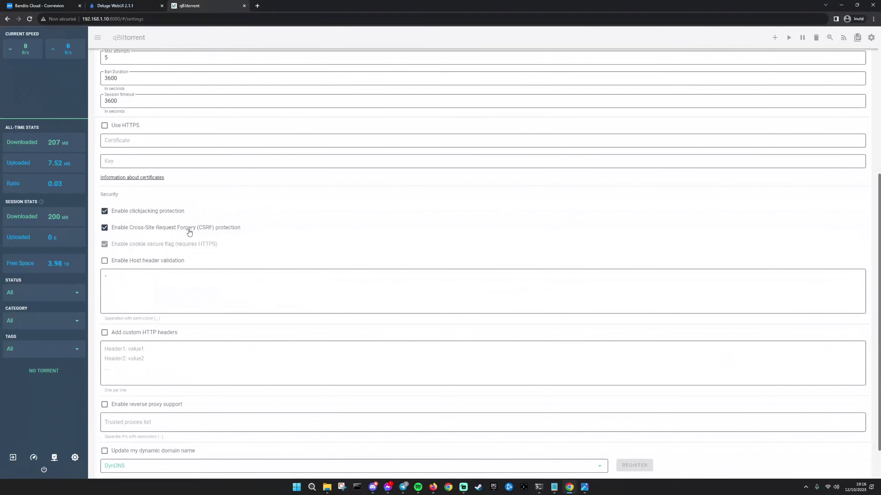
pyautogui.scroll(8, 242, 252)
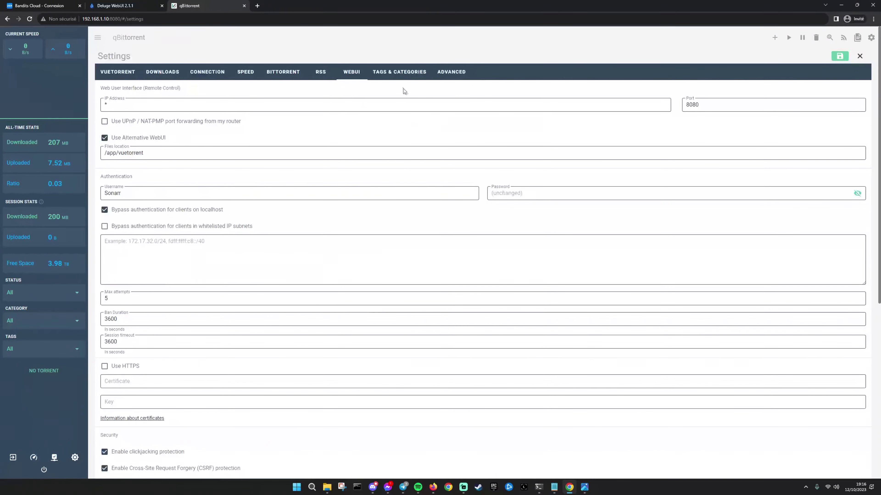
pyautogui.click(839, 56)
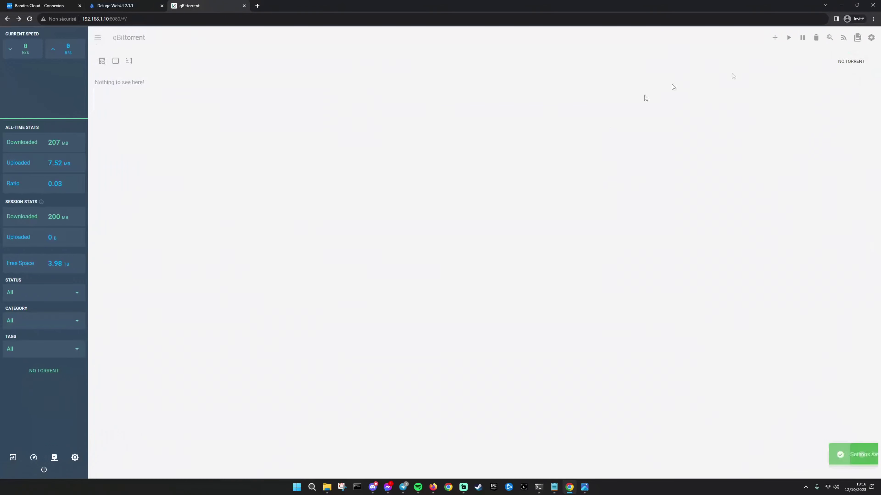
# View qBittorrent's tags and categories, then open the MediaPMS folder inside Random in File Station
pyautogui.click(871, 37)
pyautogui.click(398, 77)
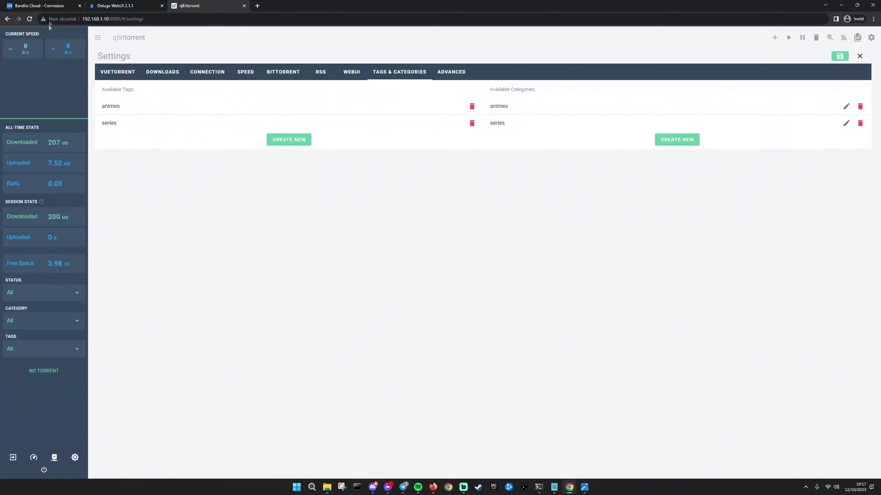
pyautogui.click(40, 6)
pyautogui.click(63, 34)
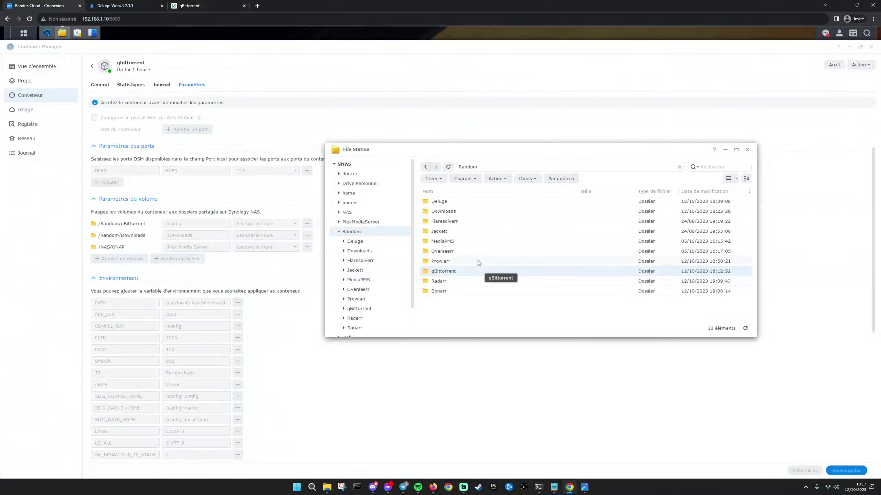
pyautogui.doubleClick(452, 243)
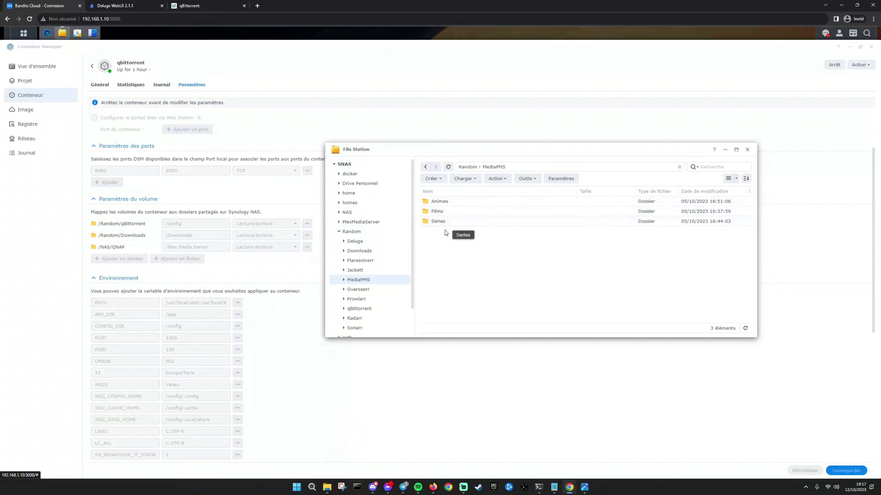
# Check qBittorrent's categories against the MediaPMS folders, then open the Downloads folder of the QNAP remote folder in File Station
pyautogui.hotkey('ctrl', '3')
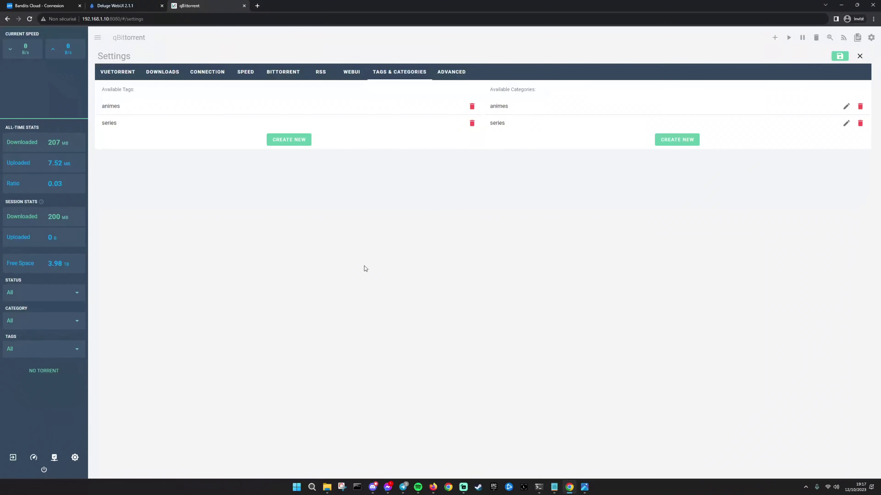
pyautogui.click(38, 6)
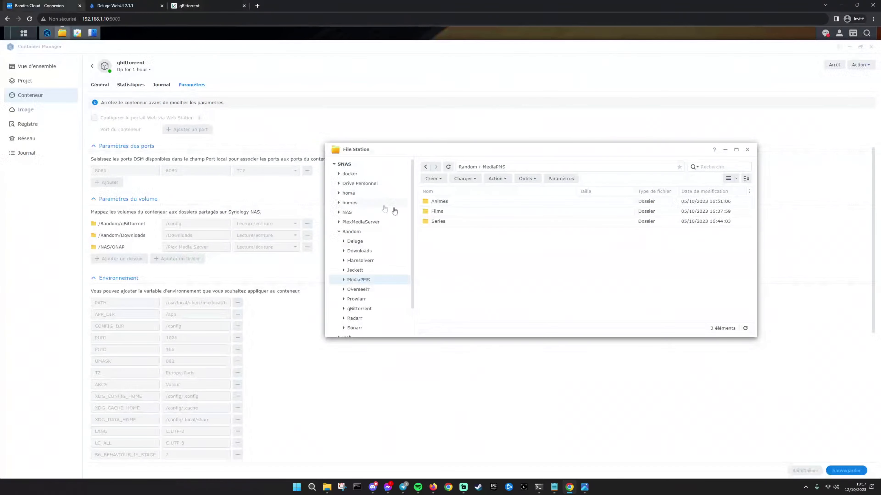
pyautogui.click(190, 5)
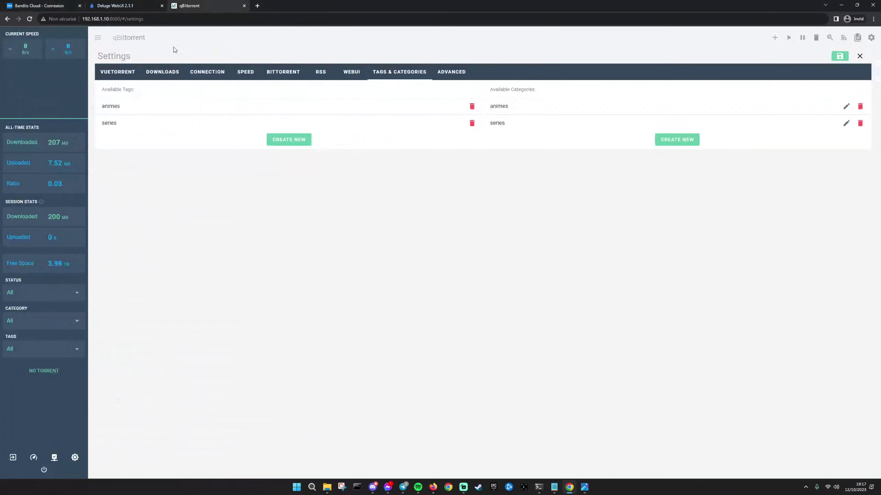
pyautogui.click(32, 7)
pyautogui.scroll(-1, 360, 326)
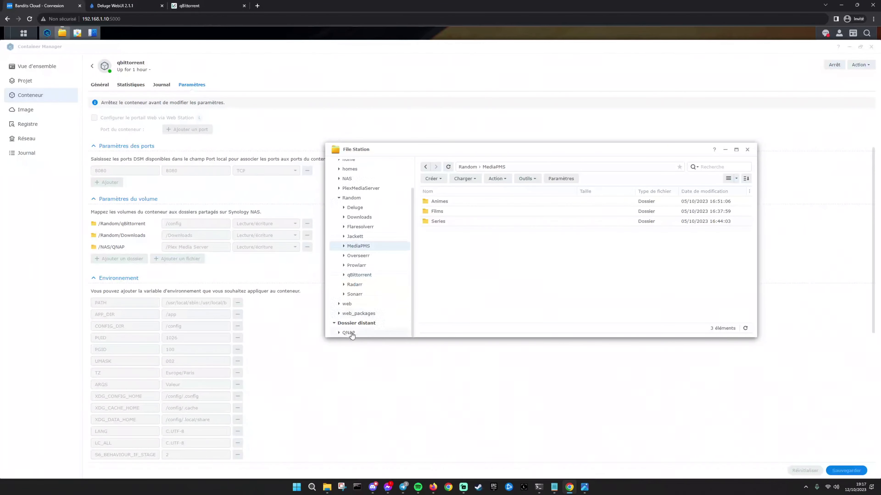
pyautogui.scroll(-4, 350, 333)
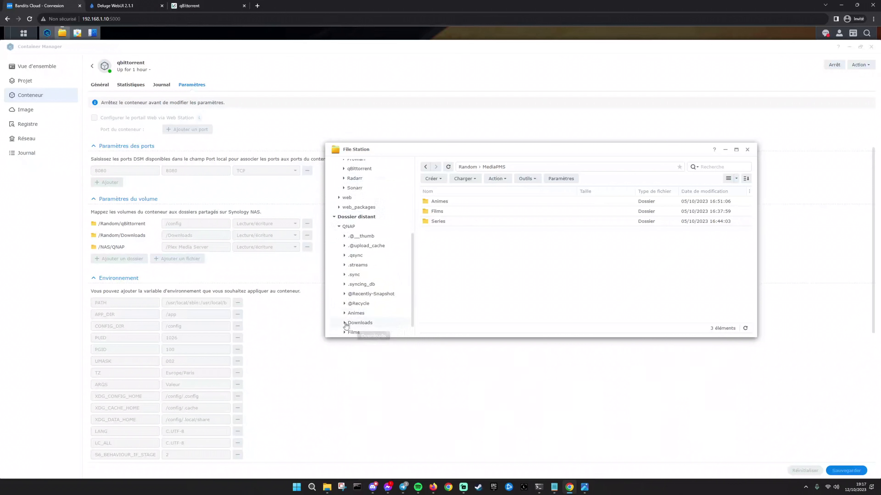
pyautogui.click(360, 324)
pyautogui.click(362, 252)
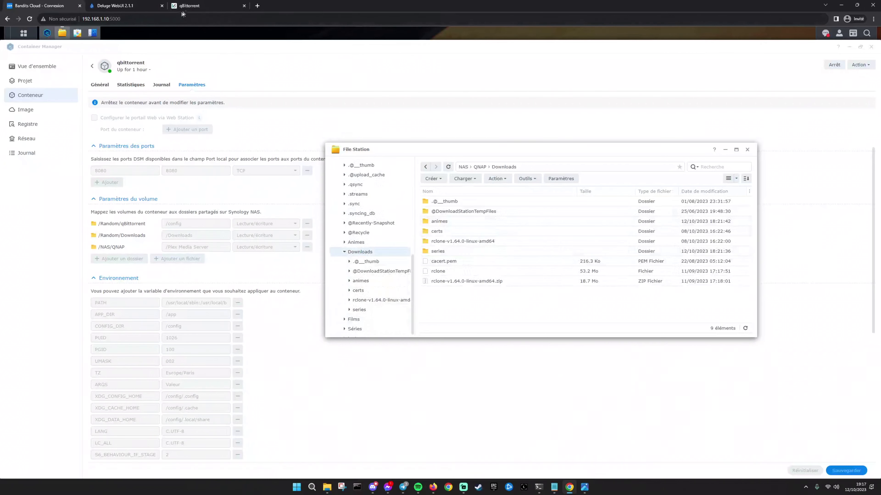
# Compare qBittorrent's animes and series categories with the matching subfolders in the QNAP Downloads folder
pyautogui.click(187, 7)
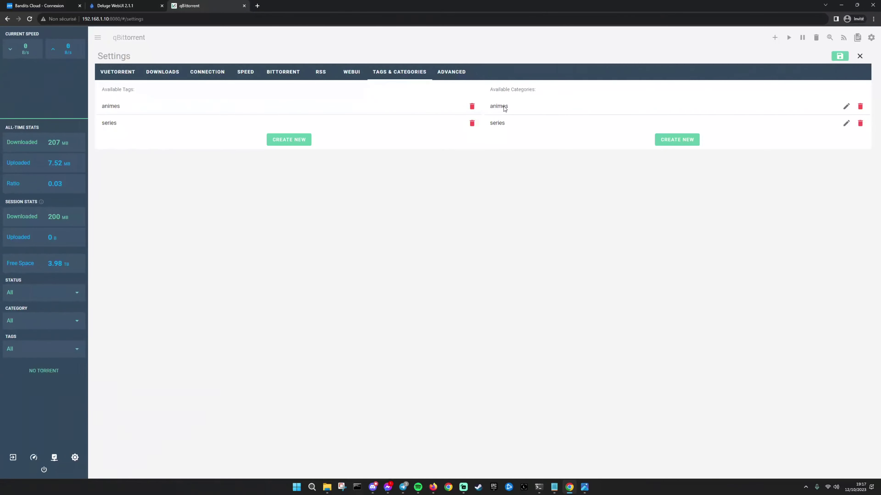
pyautogui.click(44, 6)
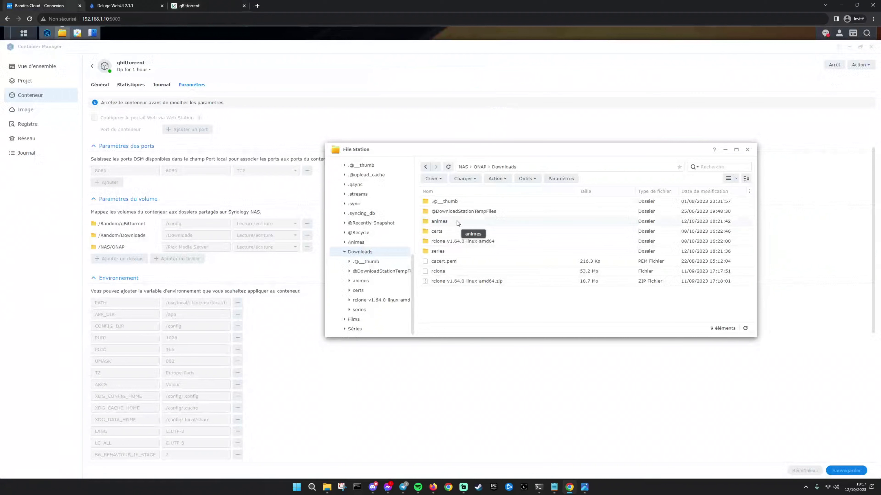
pyautogui.click(190, 7)
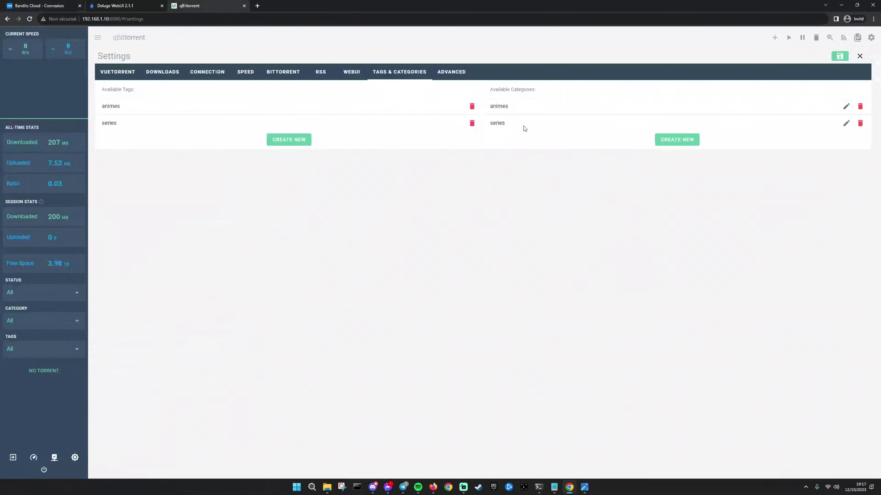
pyautogui.click(52, 6)
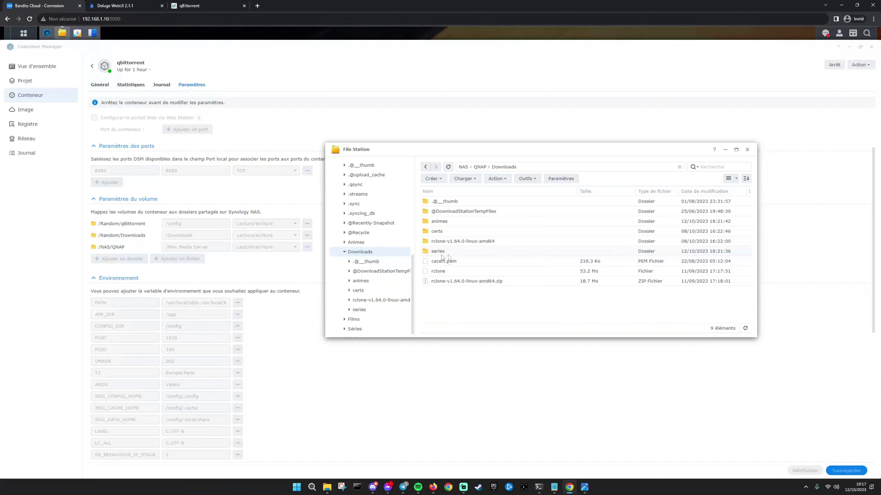
pyautogui.click(195, 6)
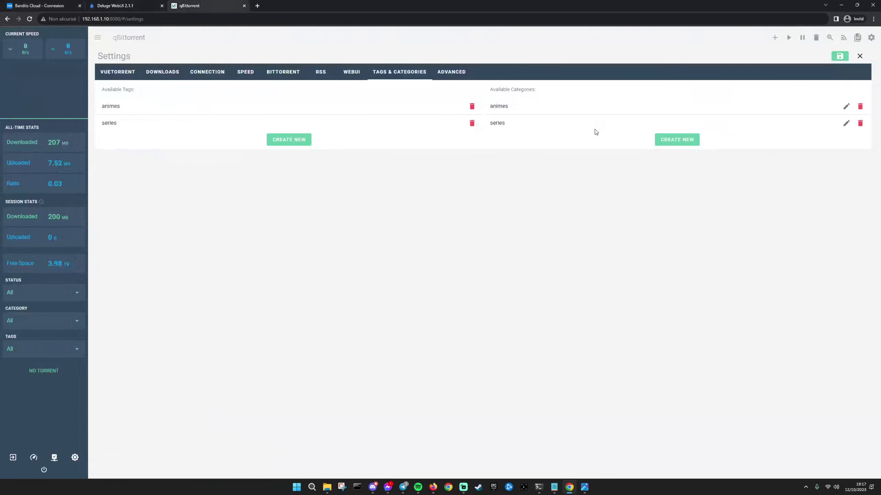
pyautogui.click(40, 5)
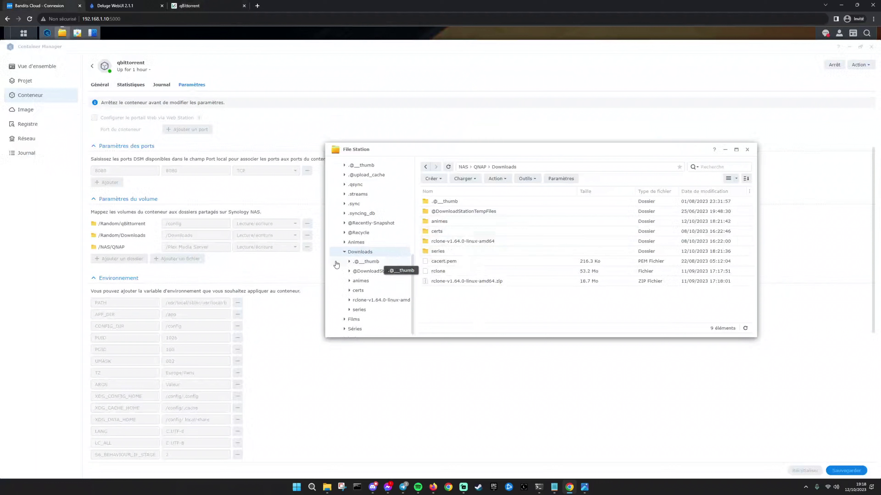
# Collapse the QNAP Downloads folder and view Random's MediaPMS folder again, then return to qBittorrent and close its settings
pyautogui.click(344, 251)
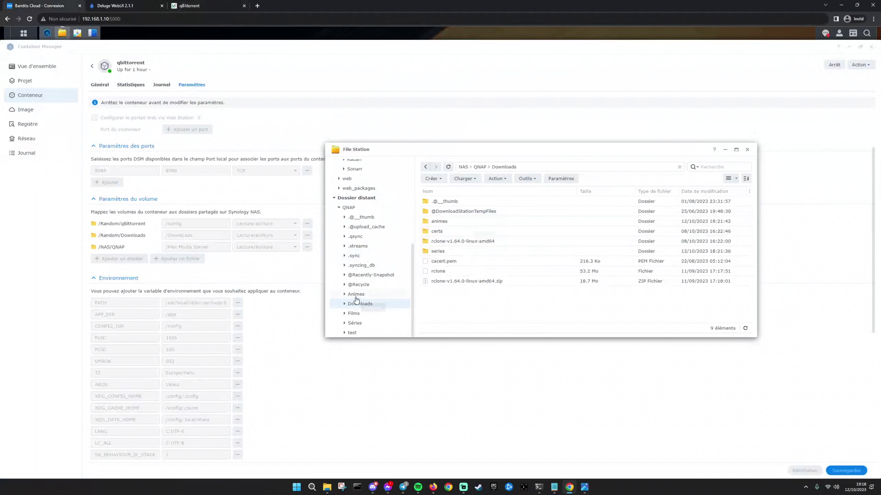
pyautogui.scroll(4, 352, 222)
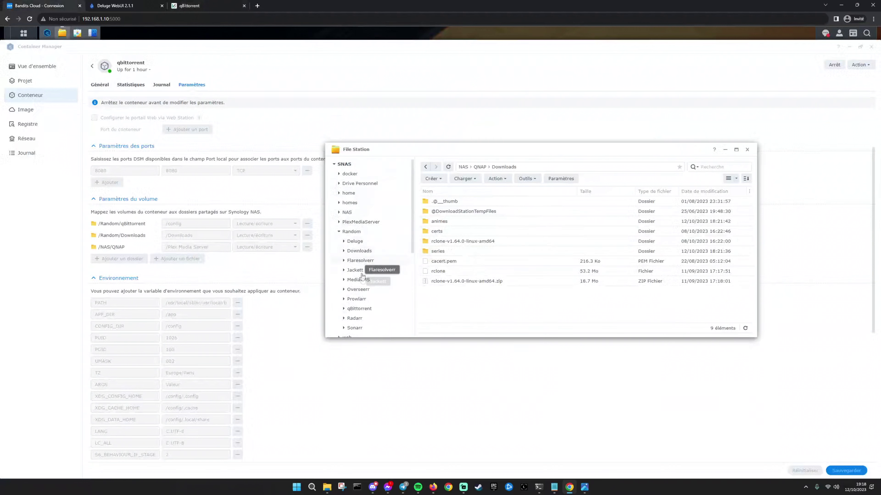
pyautogui.click(360, 280)
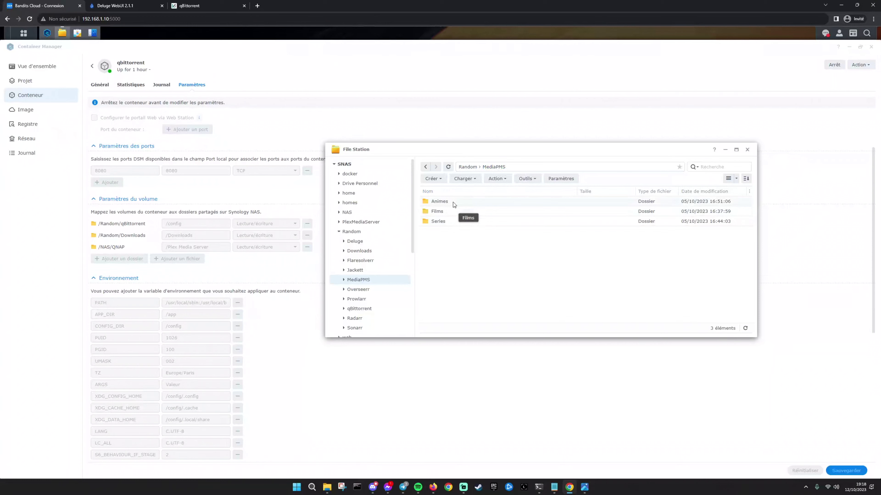
pyautogui.click(196, 6)
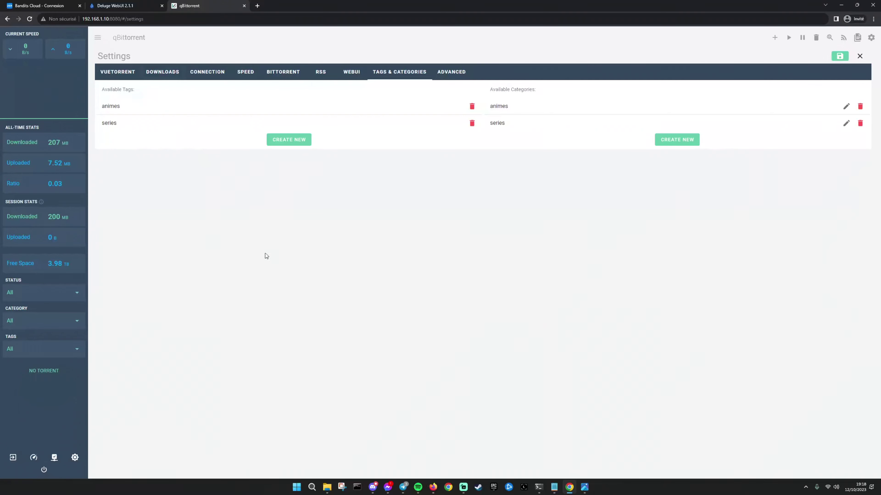
pyautogui.click(859, 56)
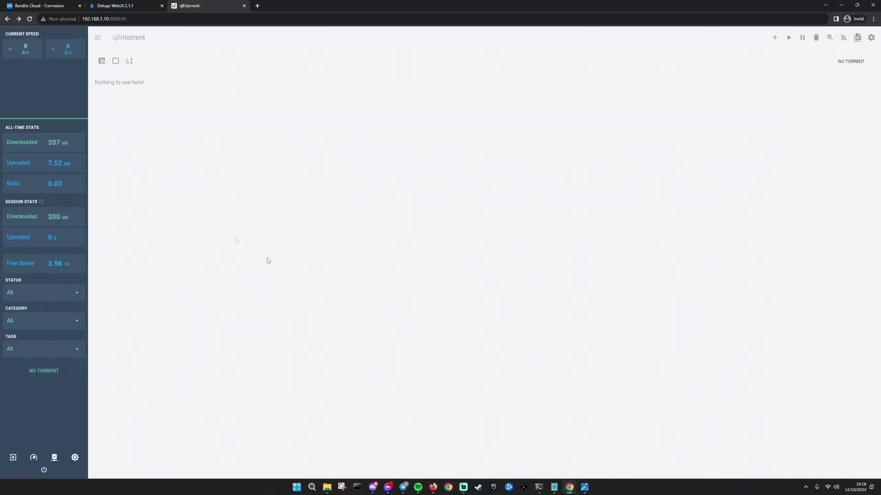
# Switch to Deluge and open its preferences to check the download folder path
pyautogui.click(132, 6)
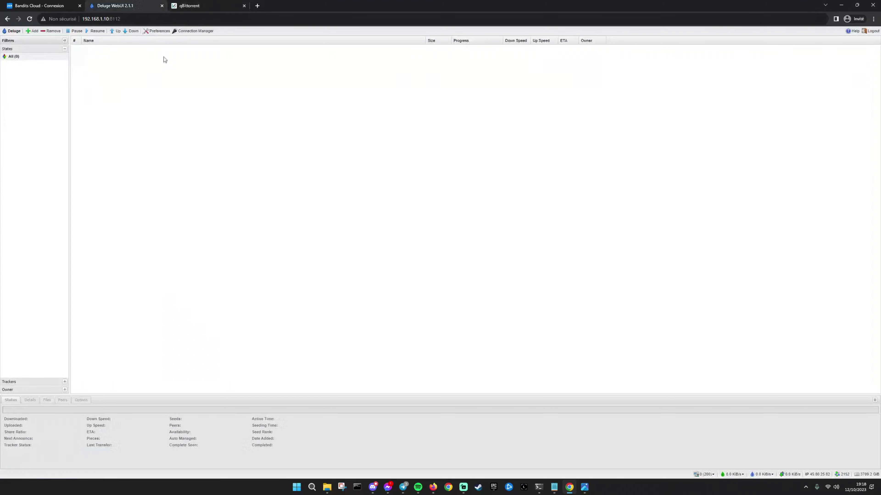
pyautogui.click(156, 30)
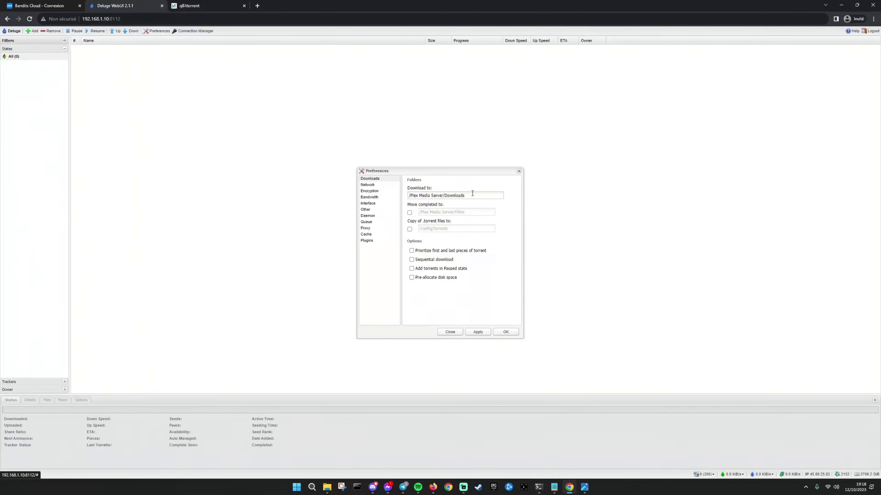
pyautogui.moveTo(482, 195); pyautogui.dragTo(385, 199)
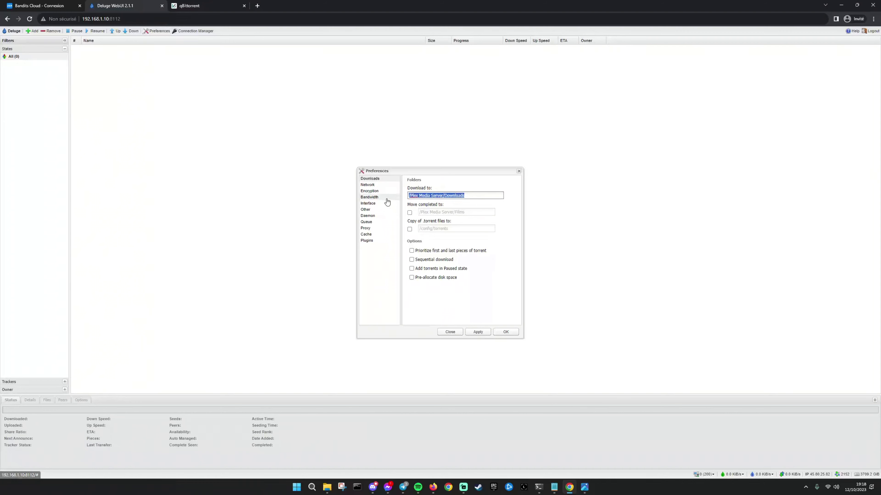
pyautogui.click(476, 195)
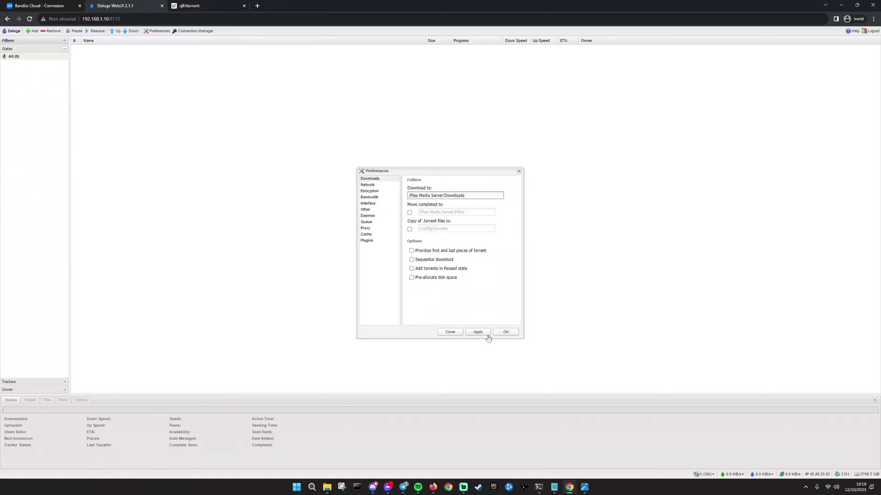
# Review Deluge's Network, Encryption, Bandwidth and Interface preferences, including the WebUI password fields
pyautogui.click(370, 185)
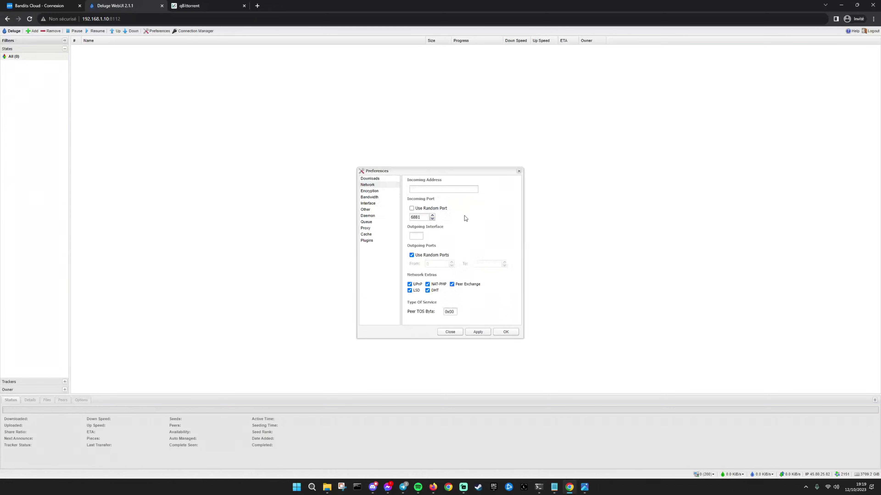
pyautogui.click(377, 193)
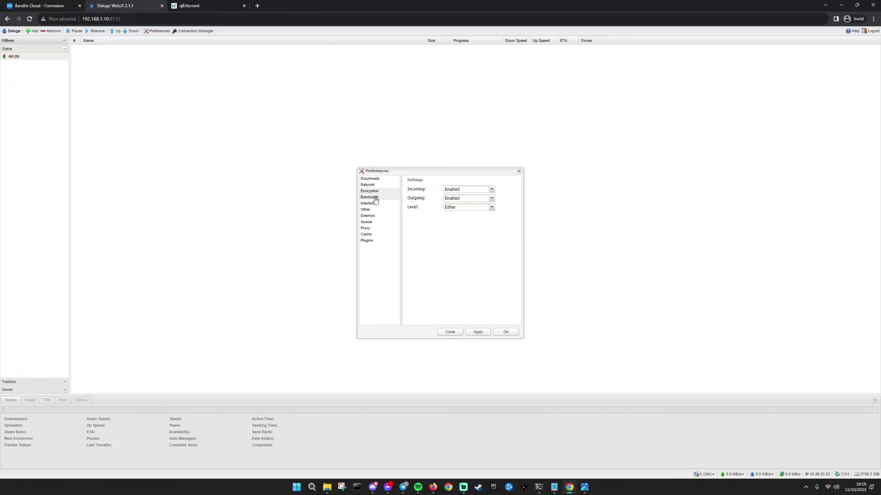
pyautogui.click(374, 197)
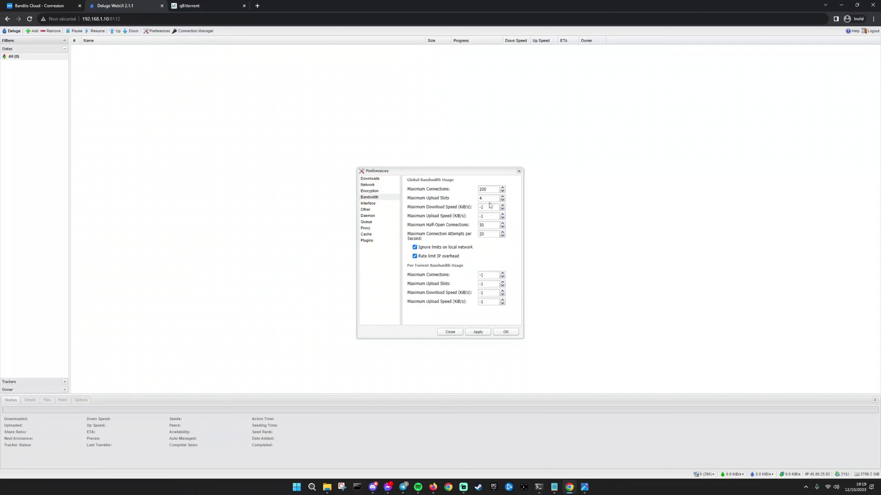
pyautogui.click(368, 203)
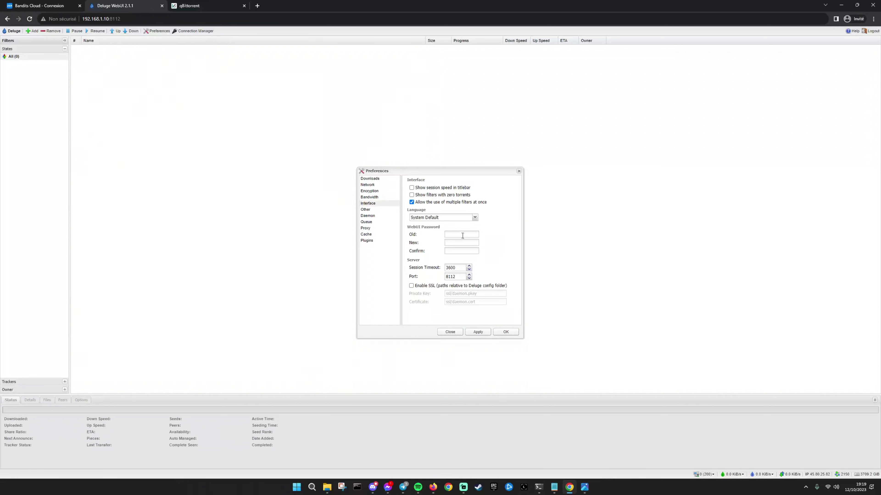
# Review Deluge's Other, Daemon, Queue, Proxy, Cache and Plugins preferences, and save the preferences
pyautogui.click(366, 210)
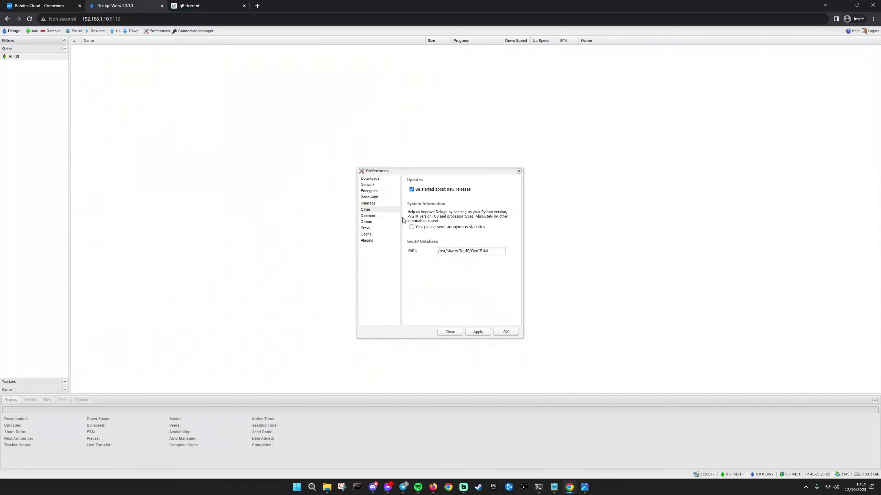
pyautogui.click(378, 218)
pyautogui.click(377, 222)
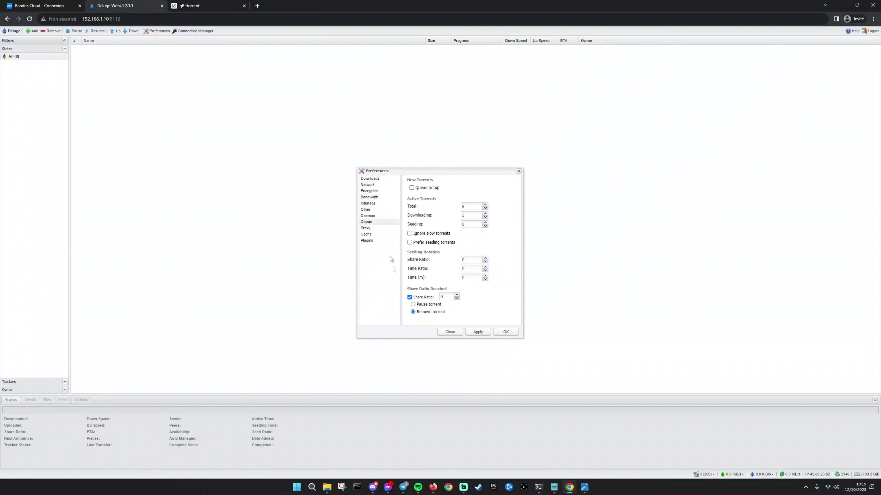
pyautogui.click(368, 228)
pyautogui.click(371, 234)
pyautogui.click(373, 241)
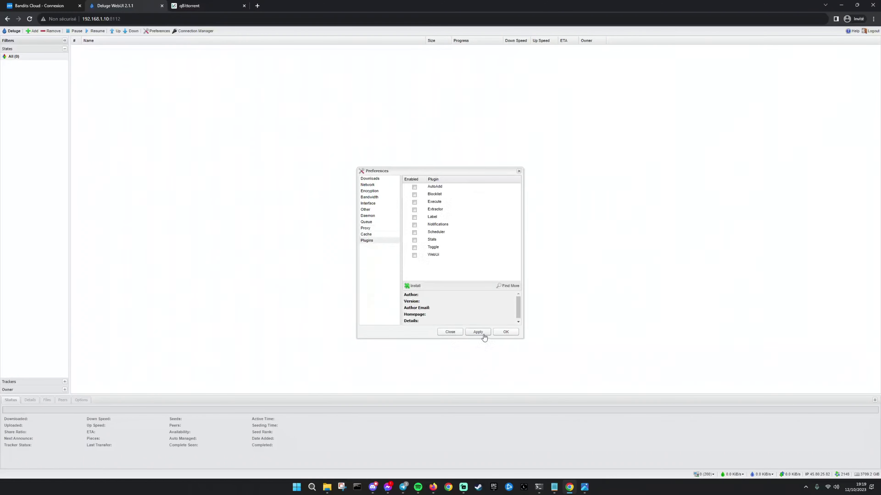
pyautogui.click(506, 333)
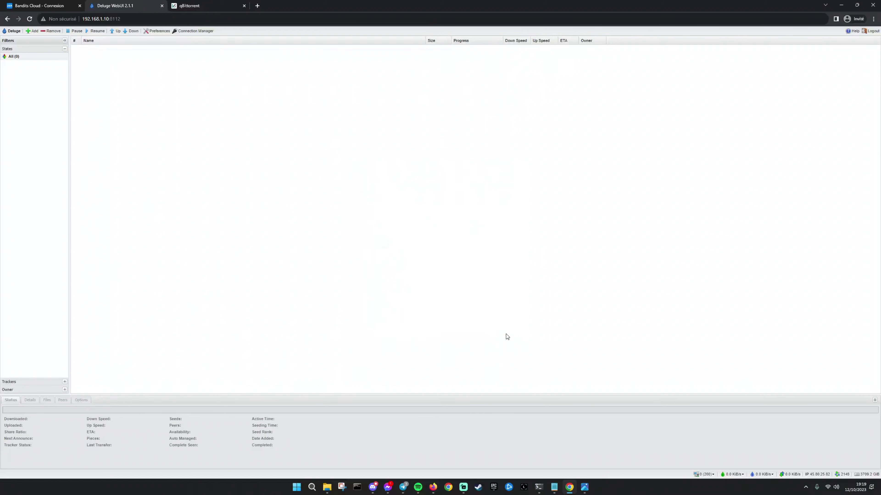